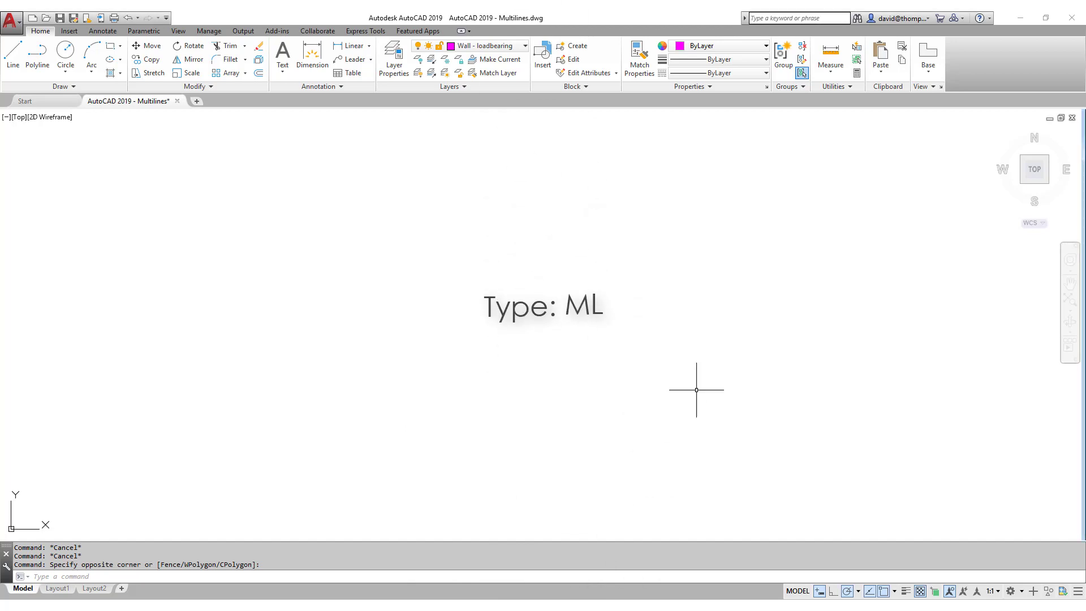
List the commands that begin with ML to view the available multiline commands.
text(ML)
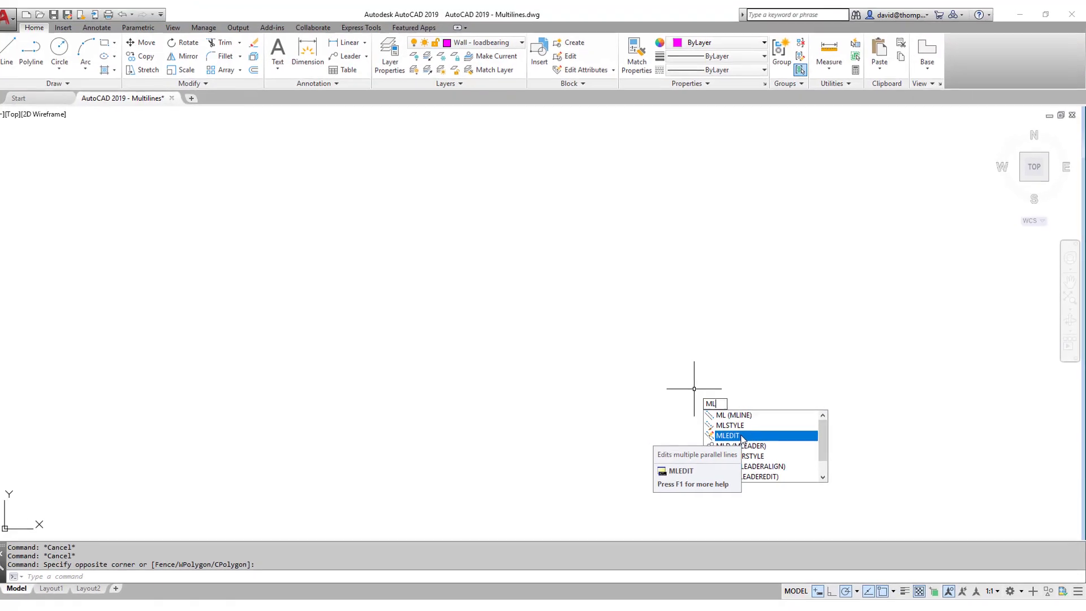
key(Escape)
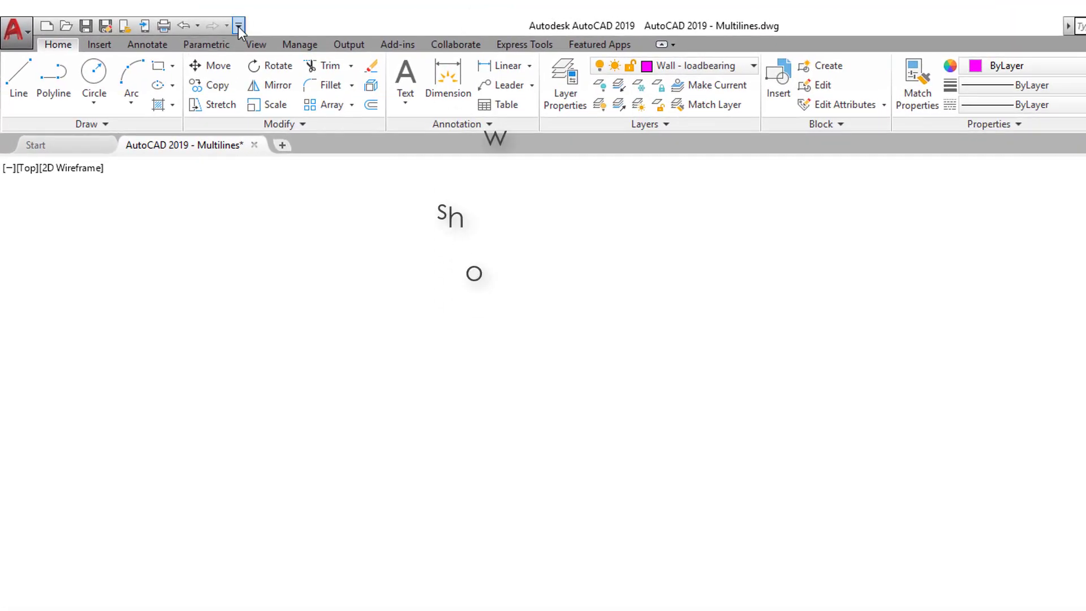
Temporarily show the menu bar to view the multiline style manager.
click(238, 25)
click(186, 414)
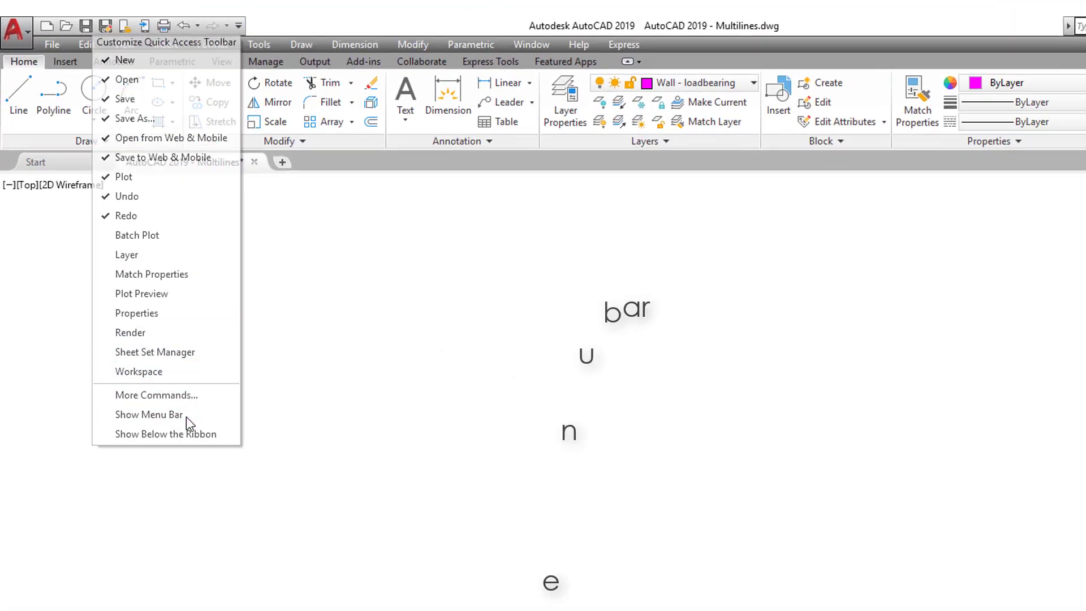
click(216, 44)
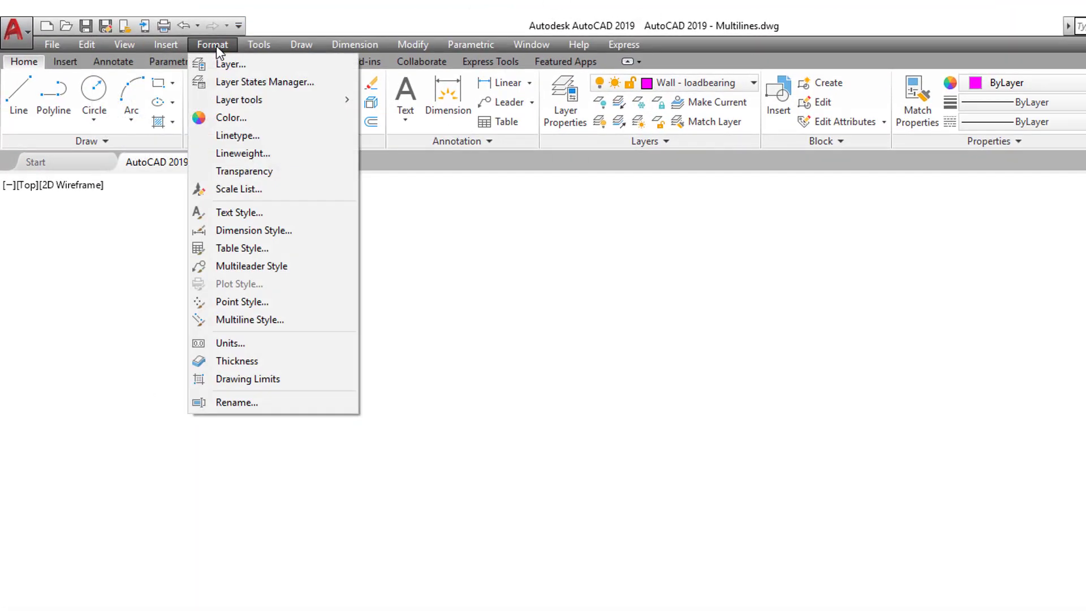
click(252, 320)
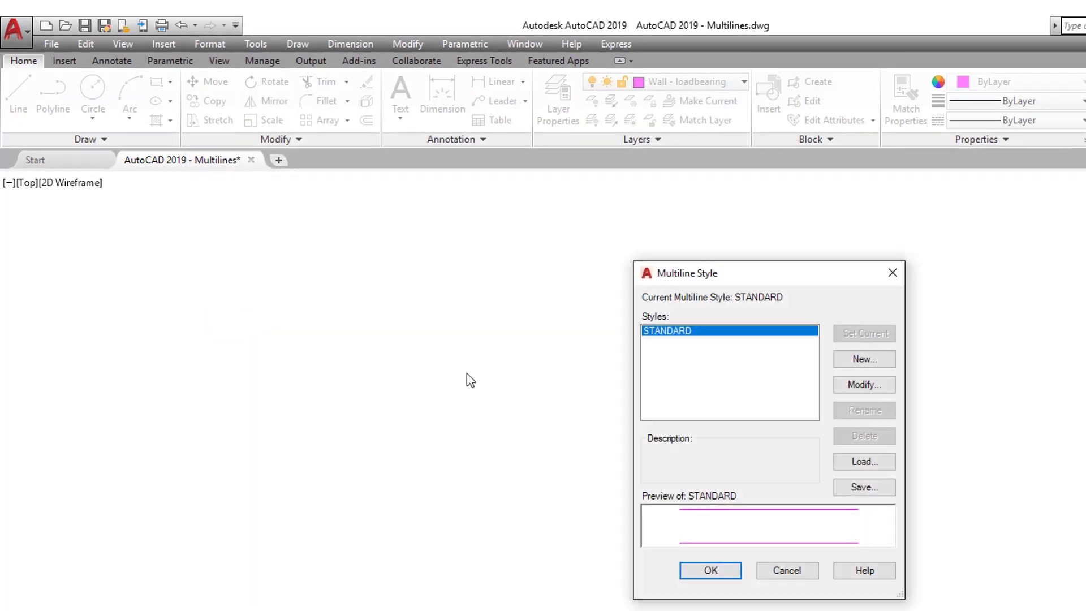
click(779, 565)
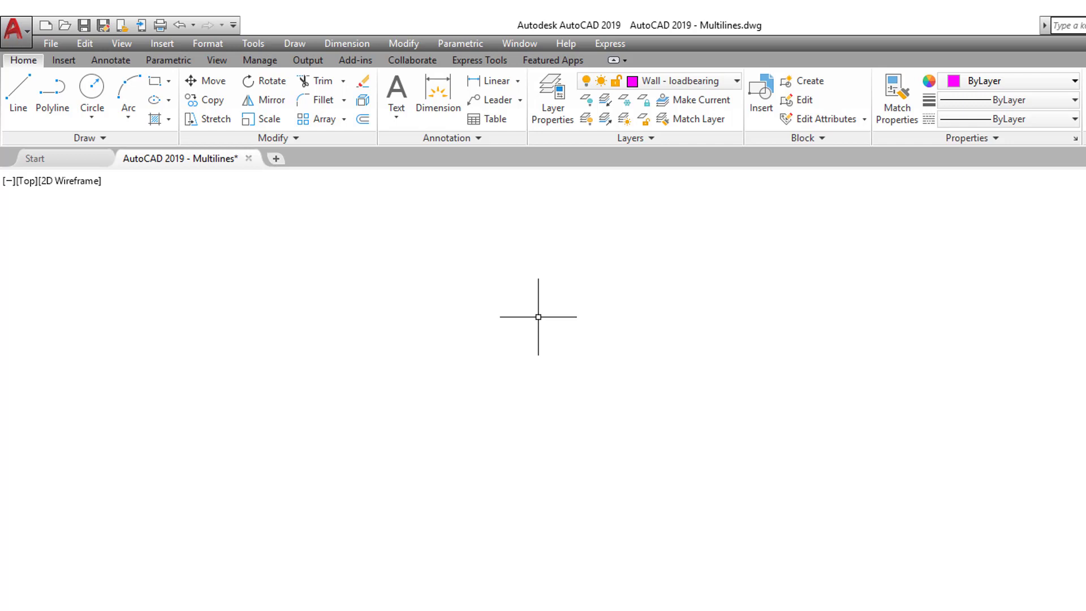
click(233, 25)
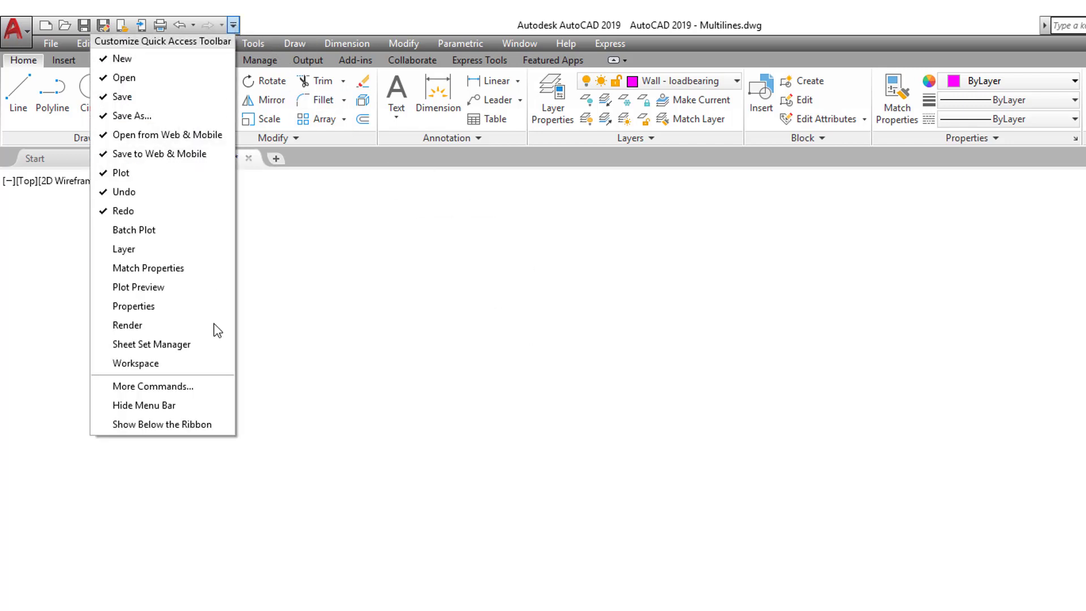
click(215, 408)
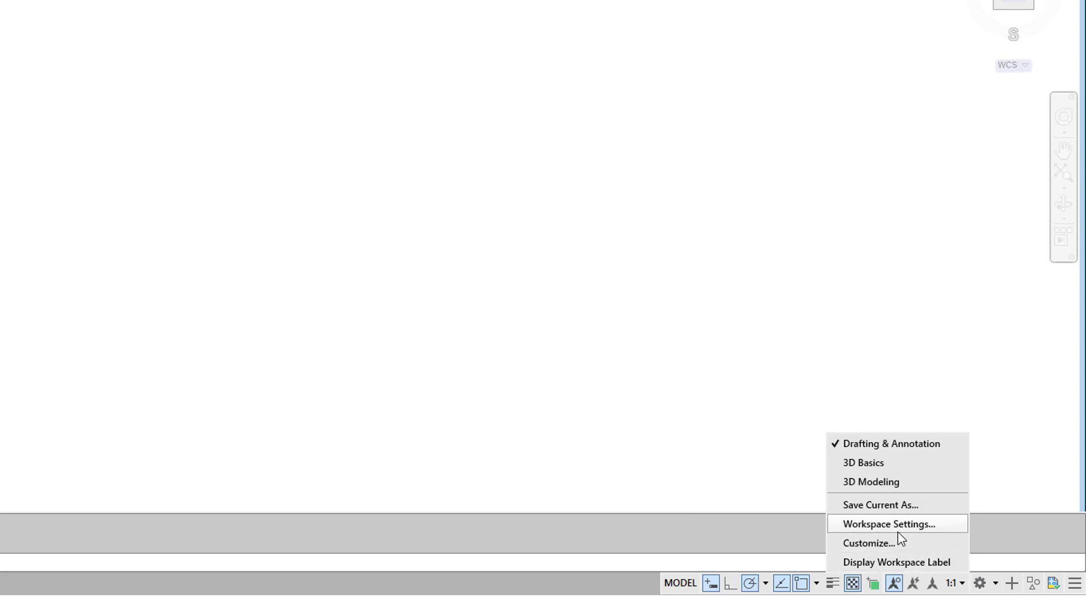
Filter the command list in the Customize User Interface dialog by "multi" to find the multiline commands.
key(Escape)
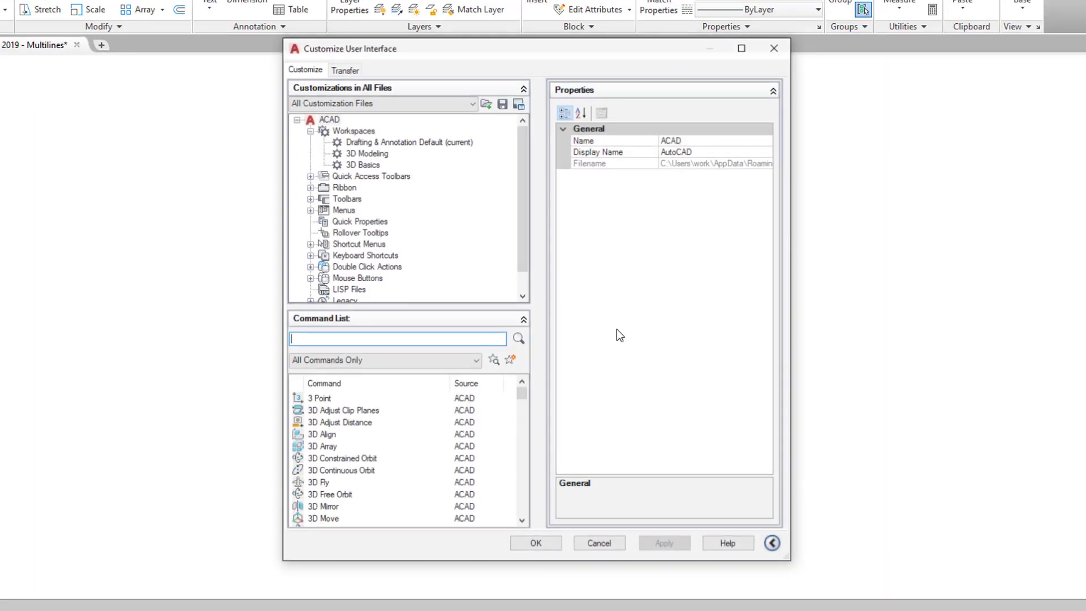
click(372, 339)
text(ml)
key(BackSpace)
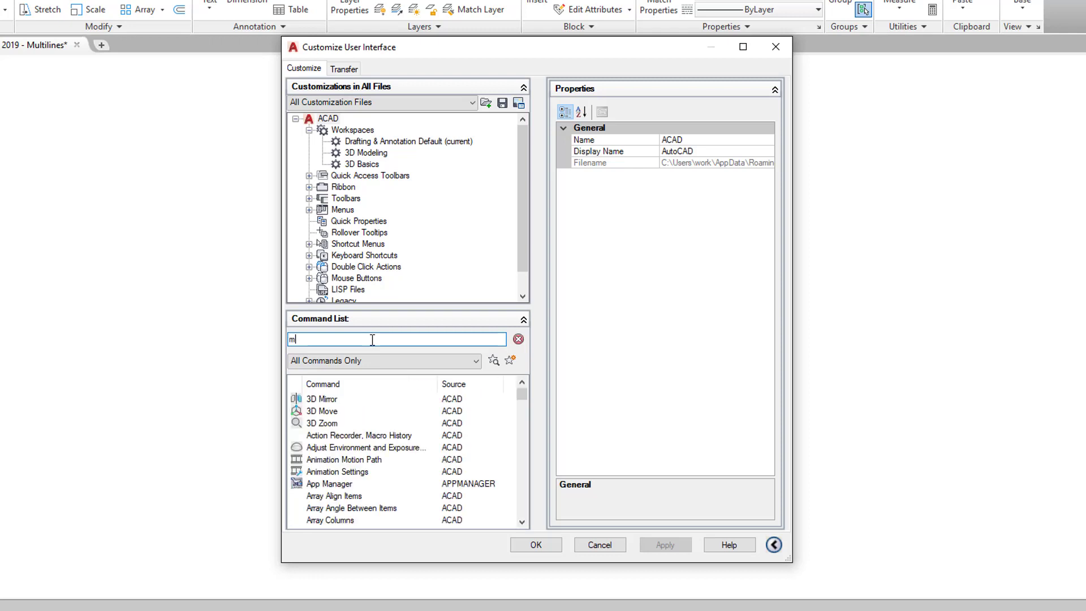
text(ulti)
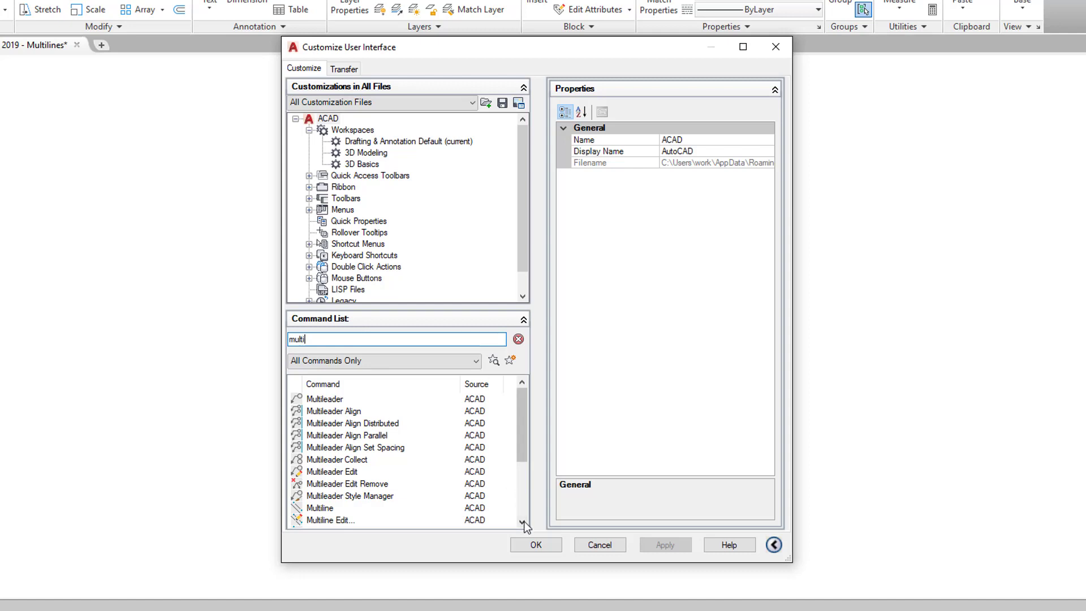
click(521, 521)
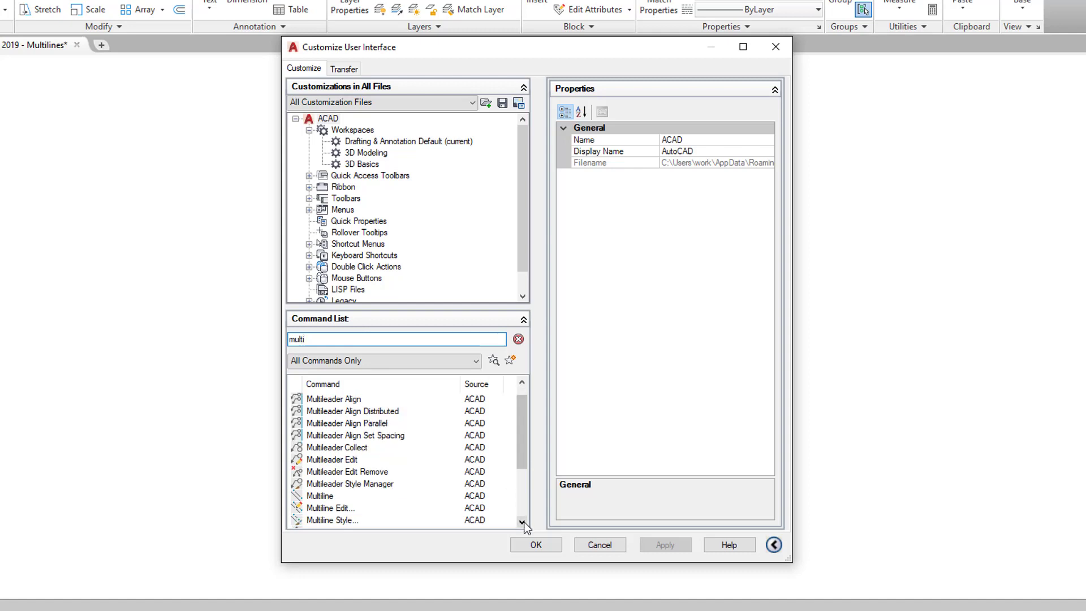
Add the Multiline, Multiline Edit and Multiline Style commands to Quick Access Toolbar 1 and apply the customization.
click(309, 176)
click(323, 187)
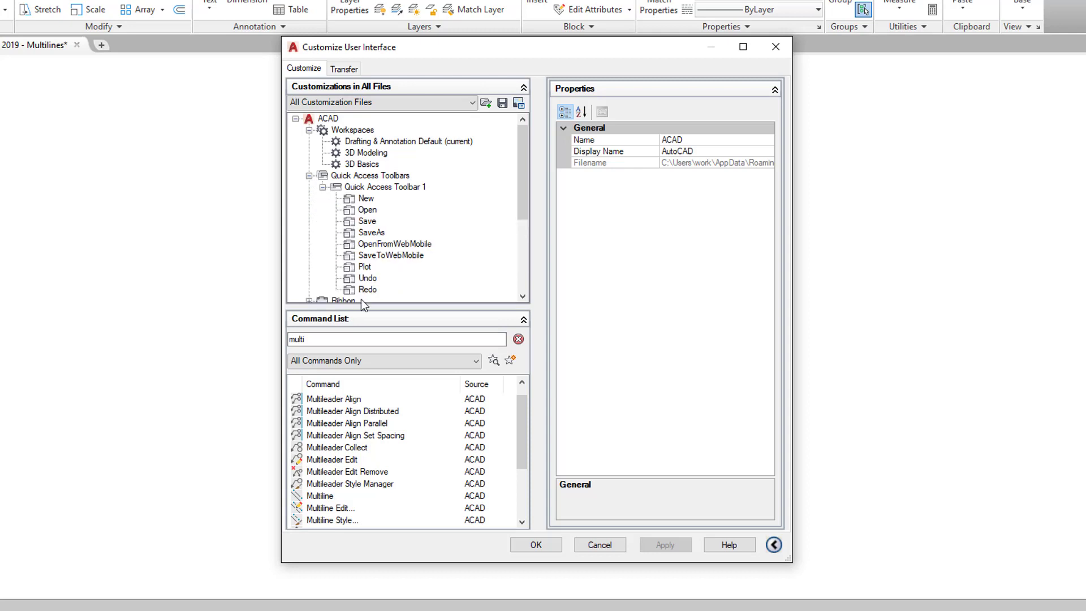
click(335, 498)
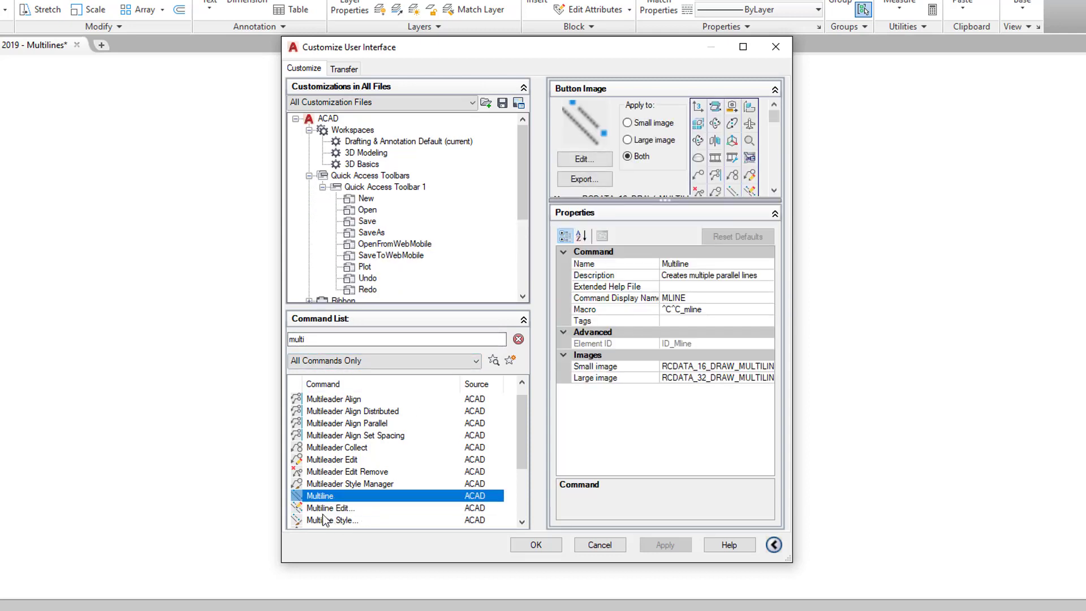
ctrl+click(326, 520)
ctrl+click(324, 509)
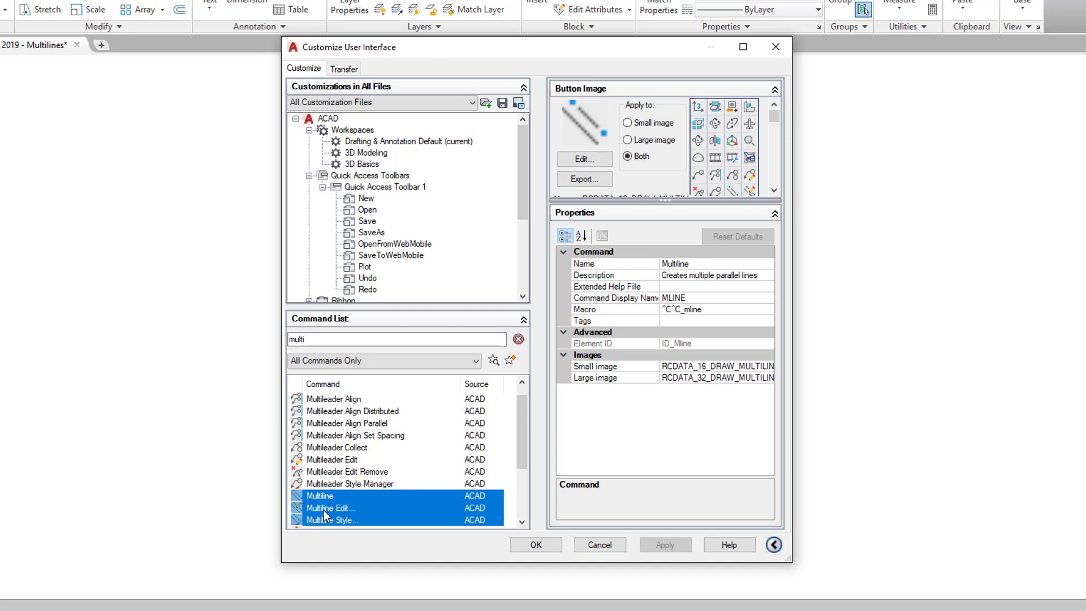
drag(324, 511, 371, 287)
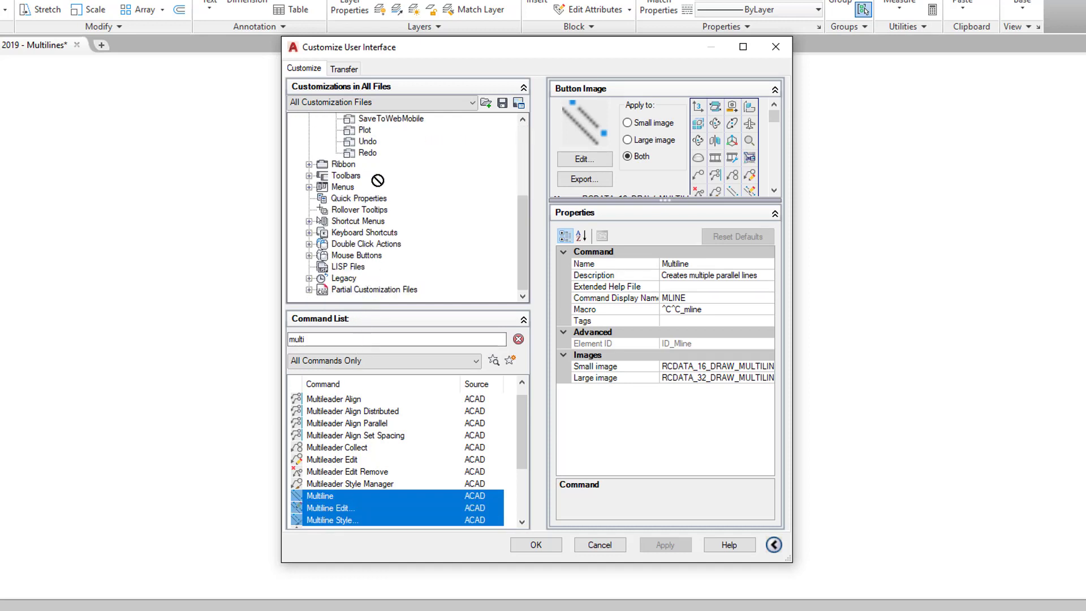
drag(378, 176, 378, 155)
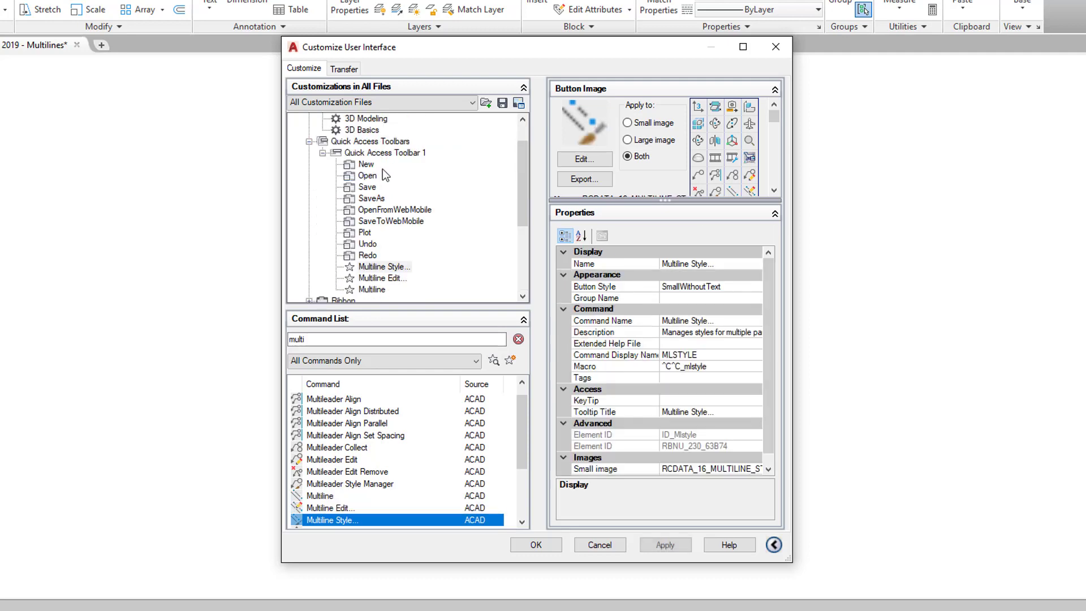
click(528, 547)
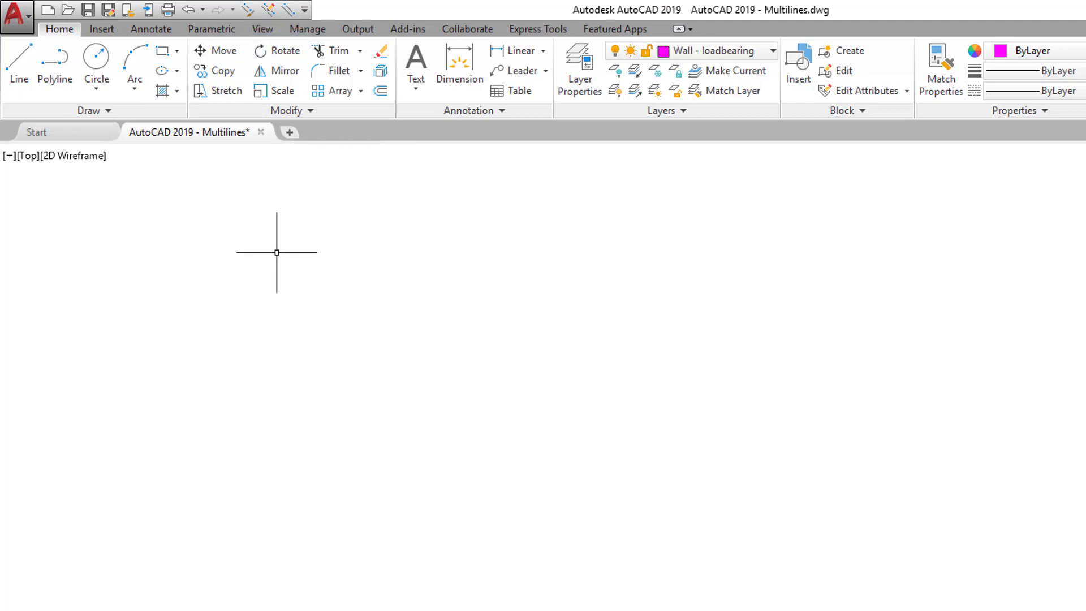
Examine the element offsets of the STANDARD multiline style.
click(247, 10)
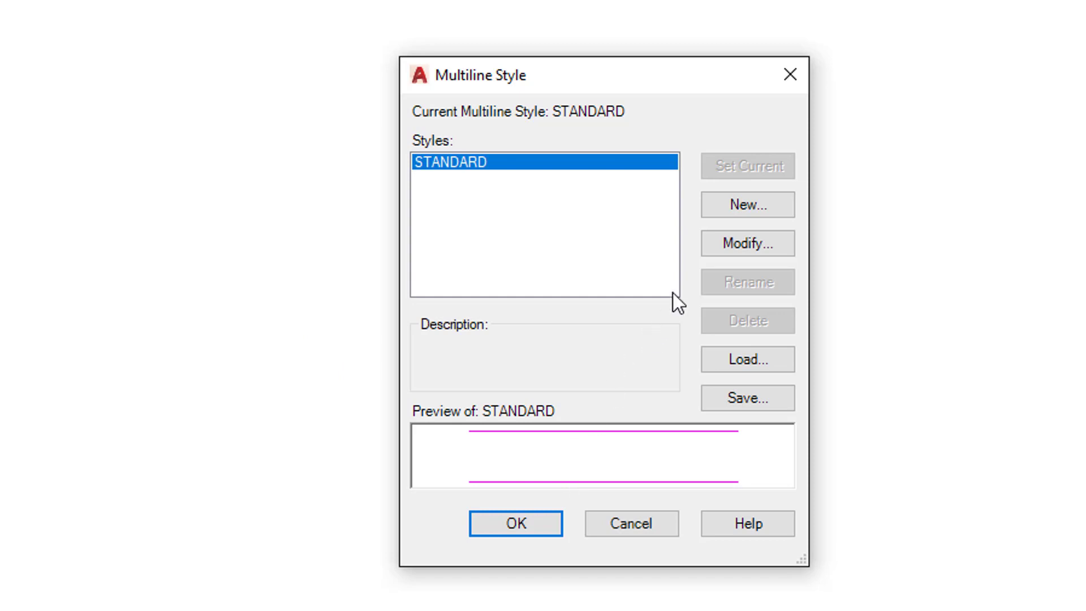
click(731, 243)
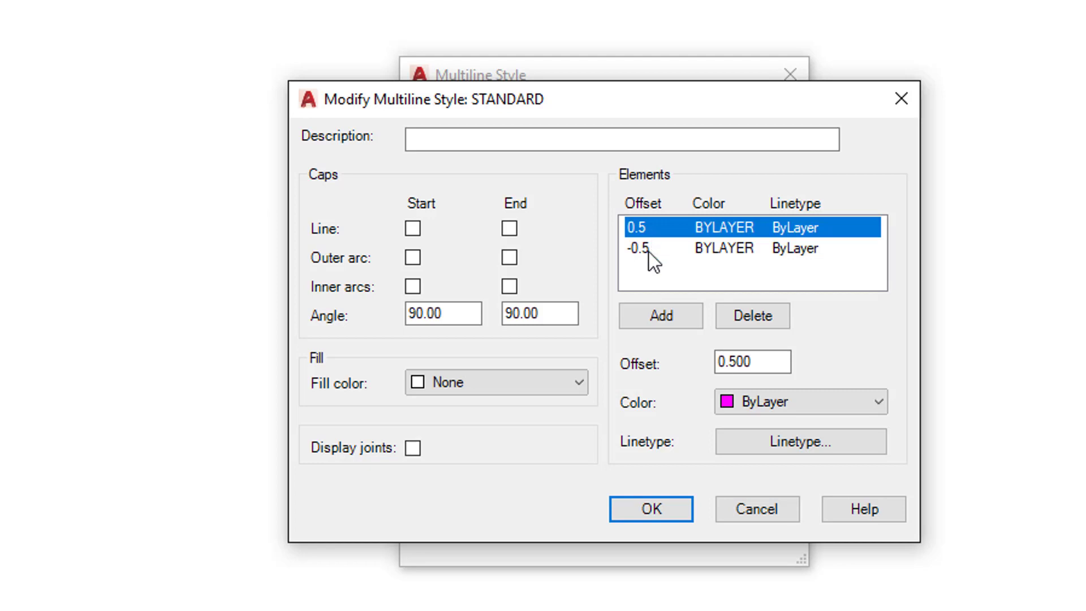
click(649, 251)
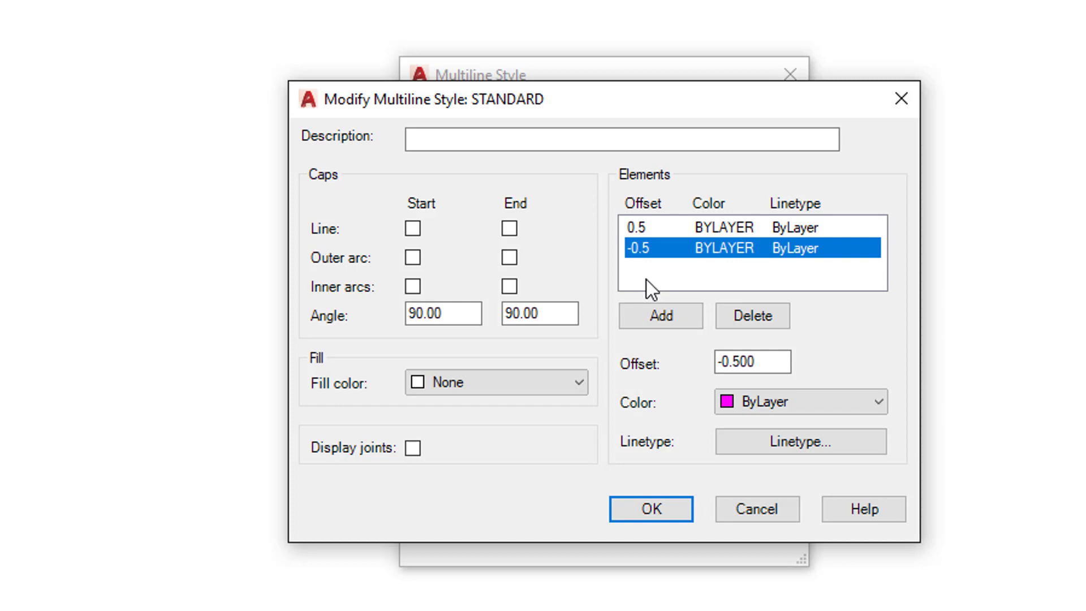
click(631, 511)
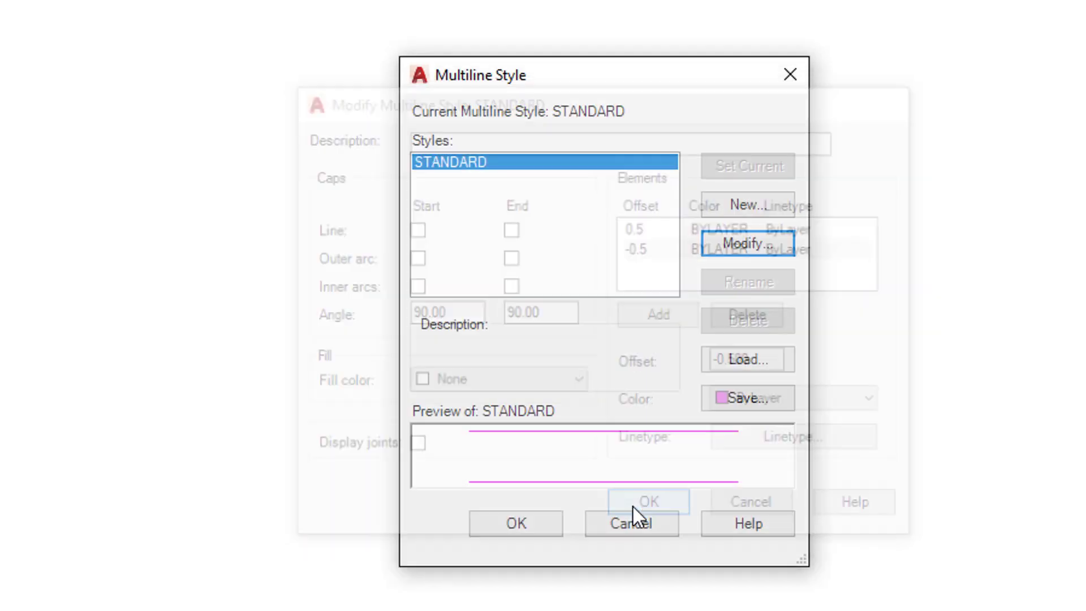
click(546, 526)
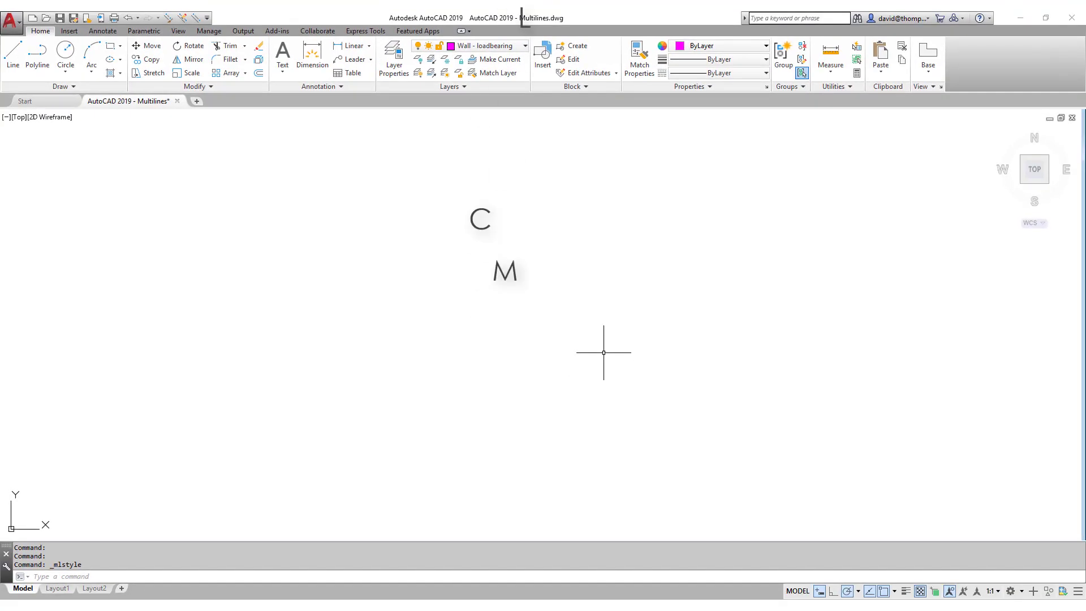
Set the multiline scale variable CMLSCALE to 1.
text(cml)
key(Return)
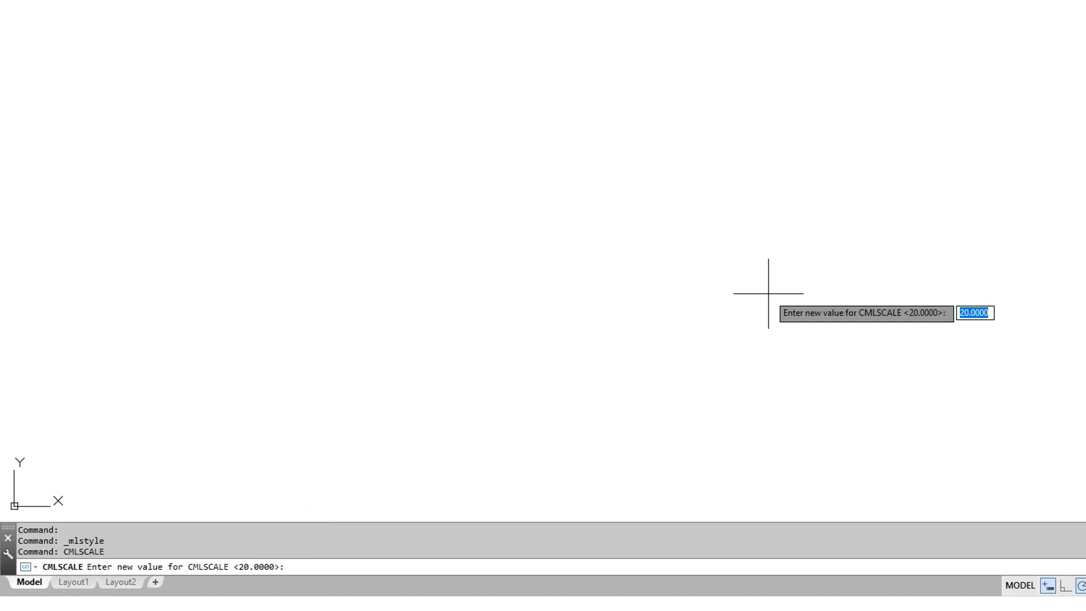
text(1)
key(Return)
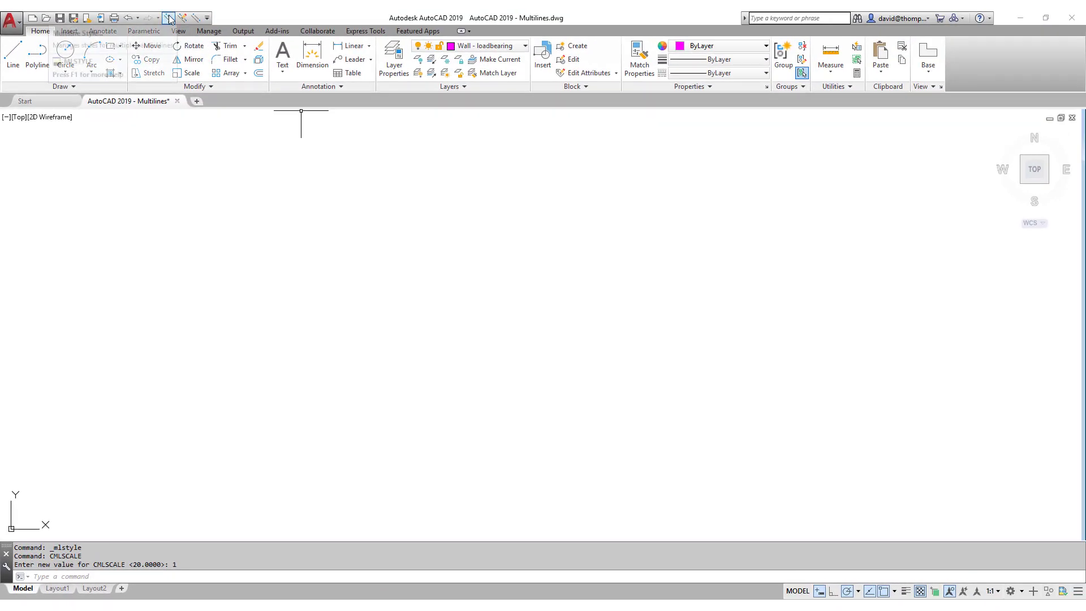
Set the offset of the first element in the STANDARD multiline style to 62.5.
click(168, 18)
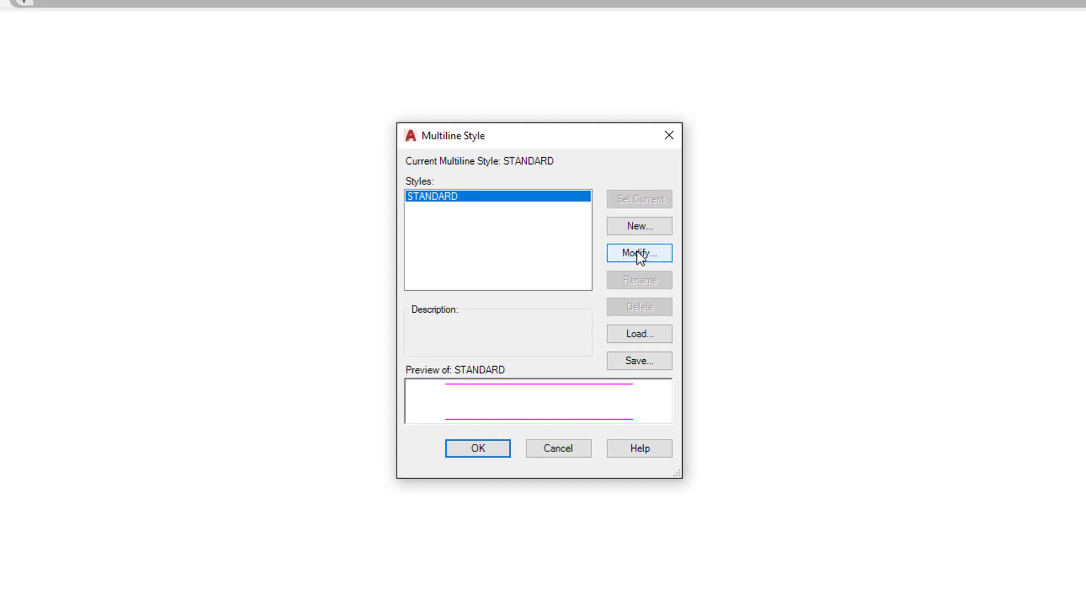
click(640, 255)
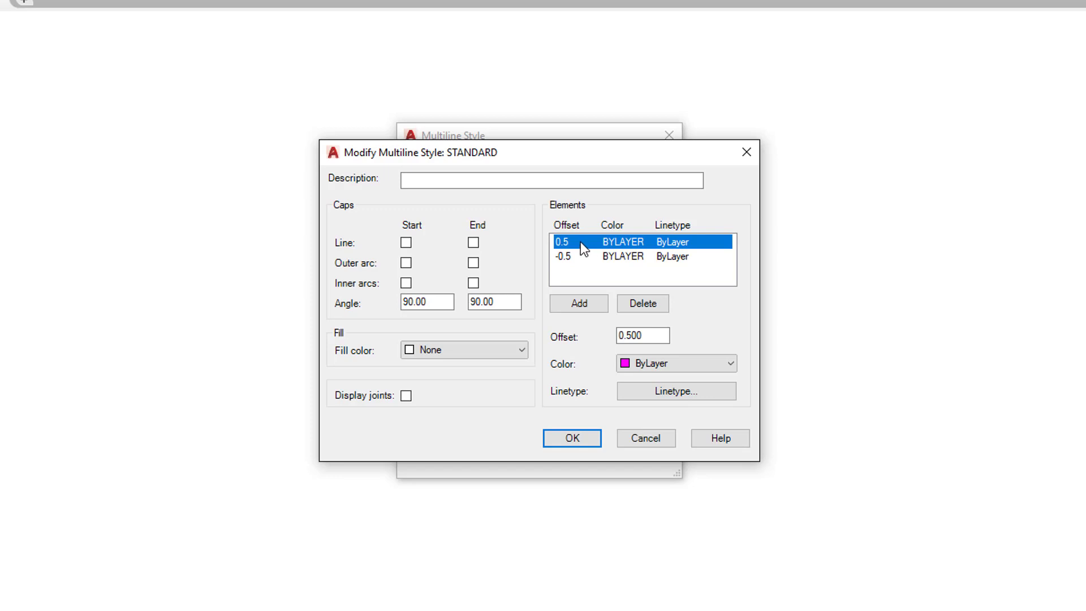
click(633, 336)
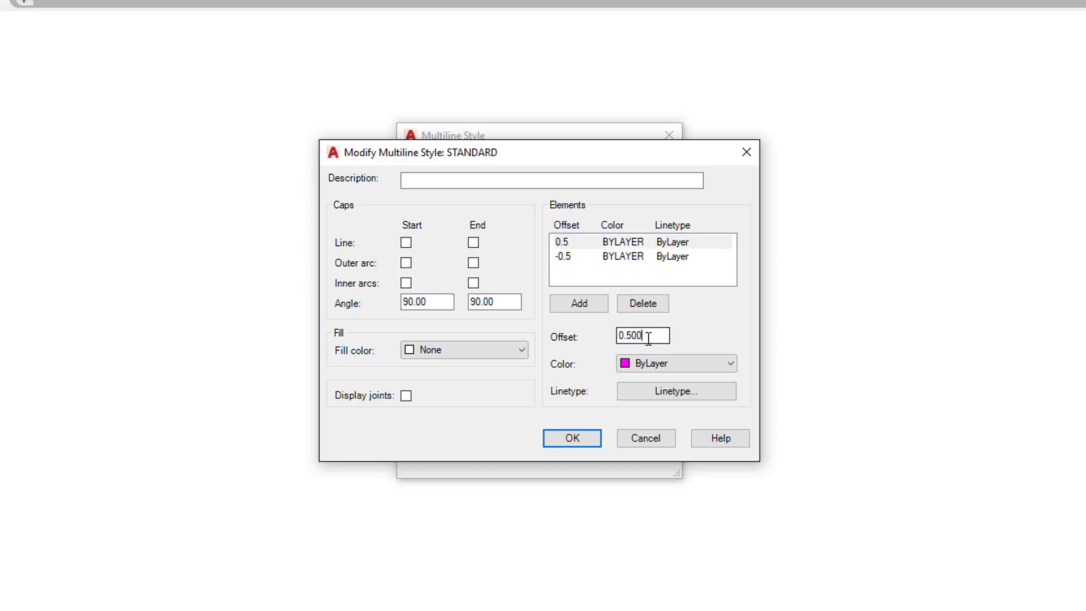
drag(630, 337, 658, 336)
text(62.5)
key(BackSpace)
key(BackSpace)
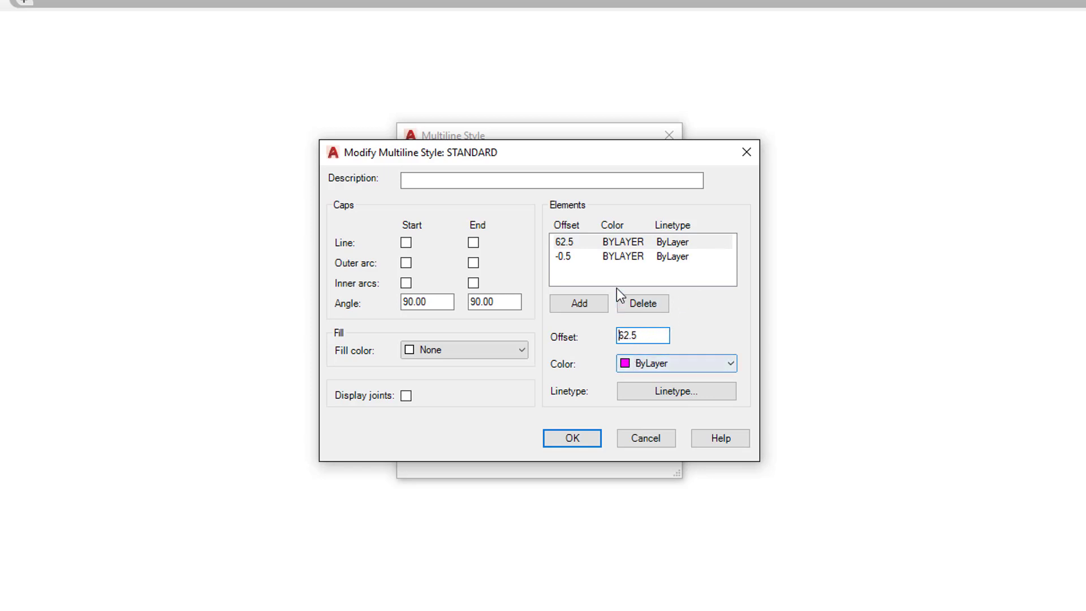
Set the offset of the second element in the STANDARD multiline style to -62.5.
click(607, 256)
drag(621, 335, 712, 339)
text(-62)
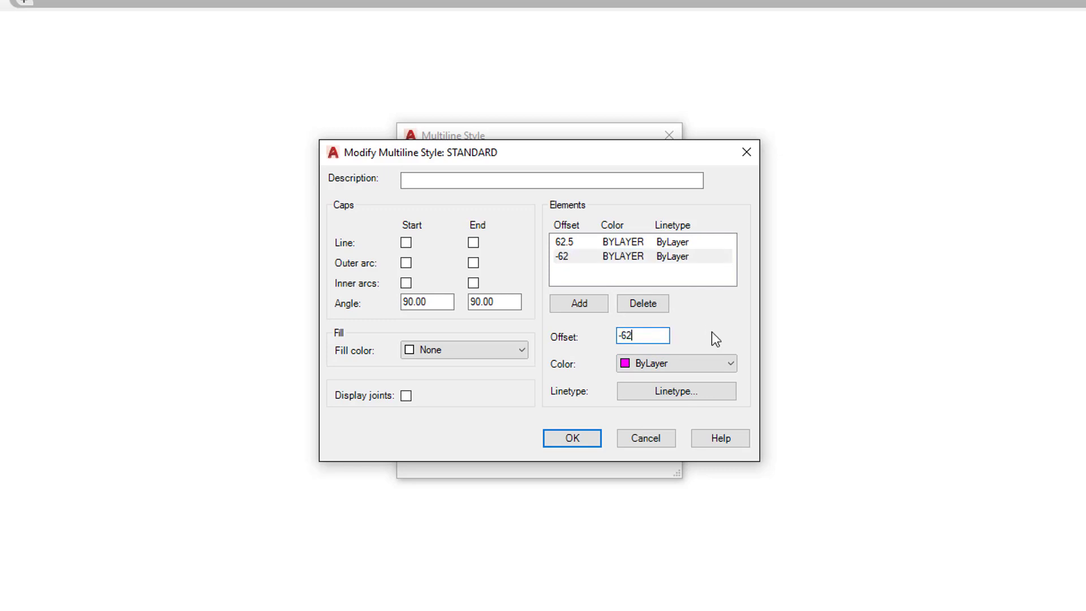
text(.5)
click(573, 440)
Give the STANDARD multiline style a grey fill using index colour 254 and save the style changes.
click(637, 254)
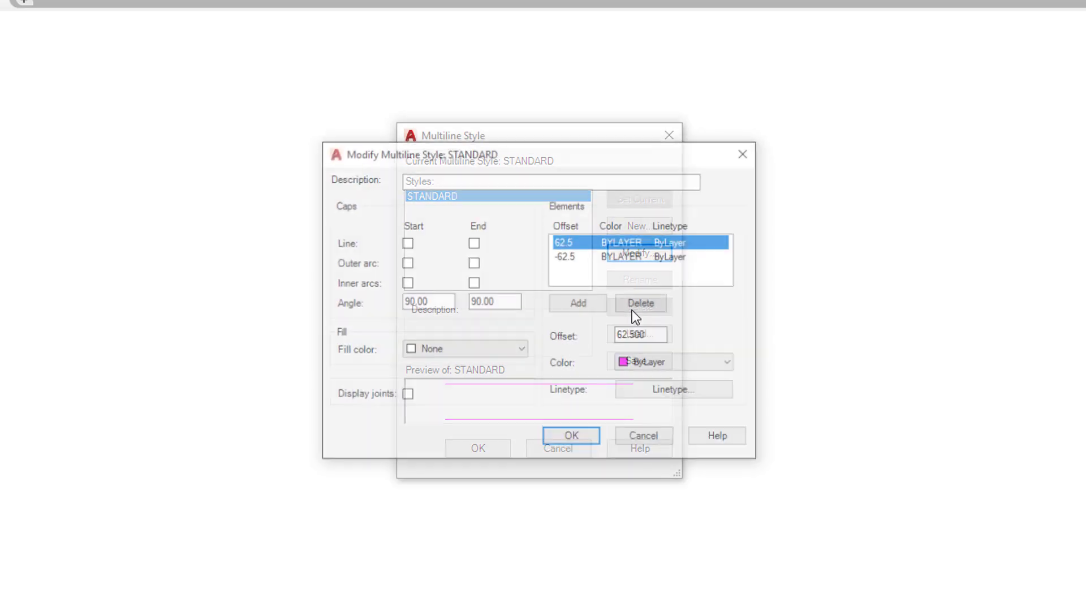
click(445, 352)
click(460, 503)
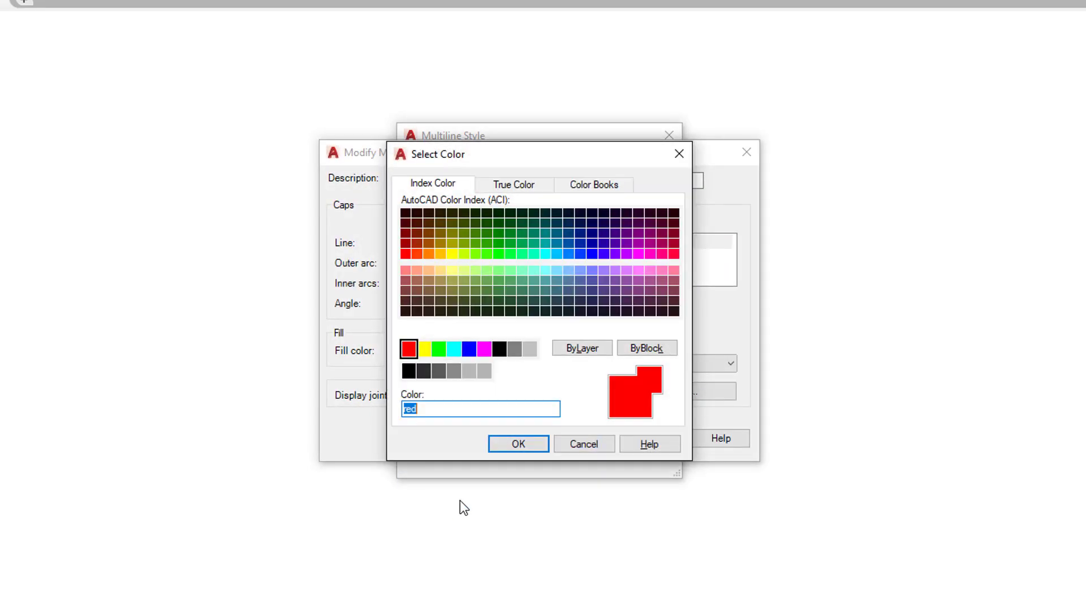
click(470, 372)
click(521, 444)
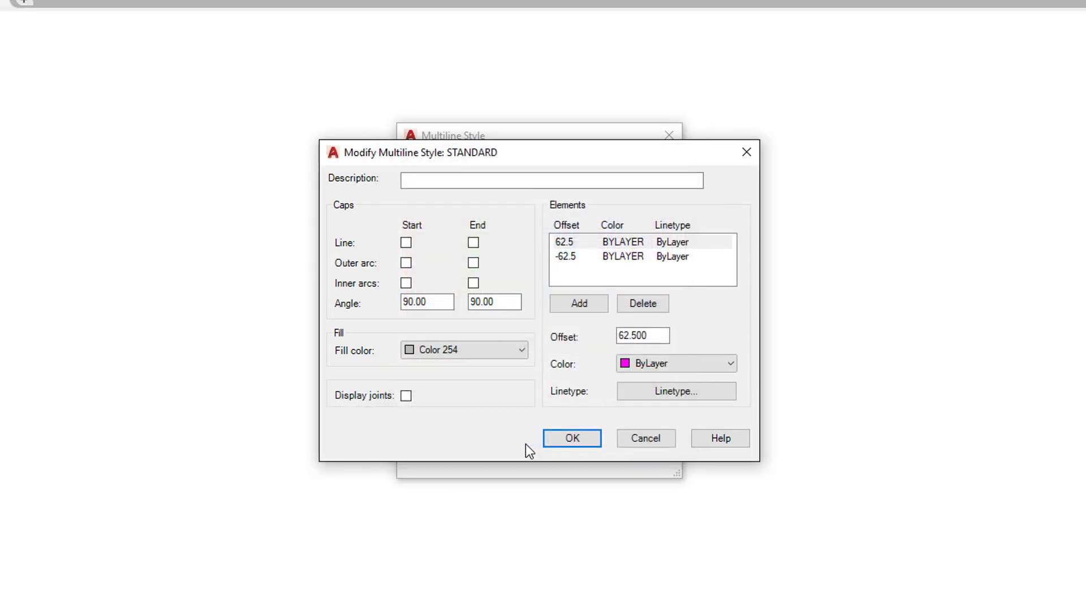
click(572, 442)
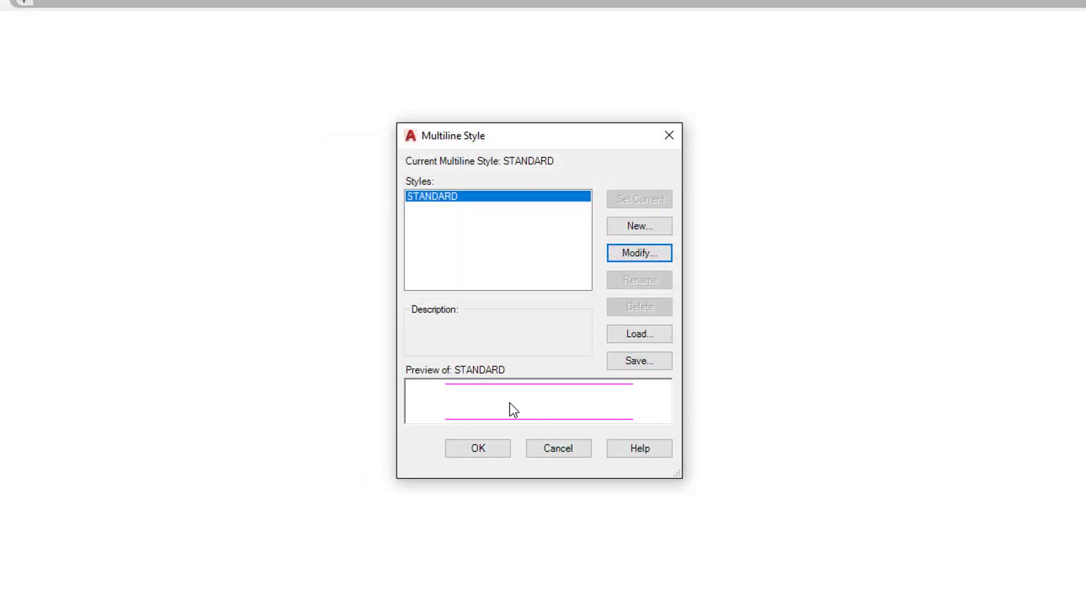
click(476, 449)
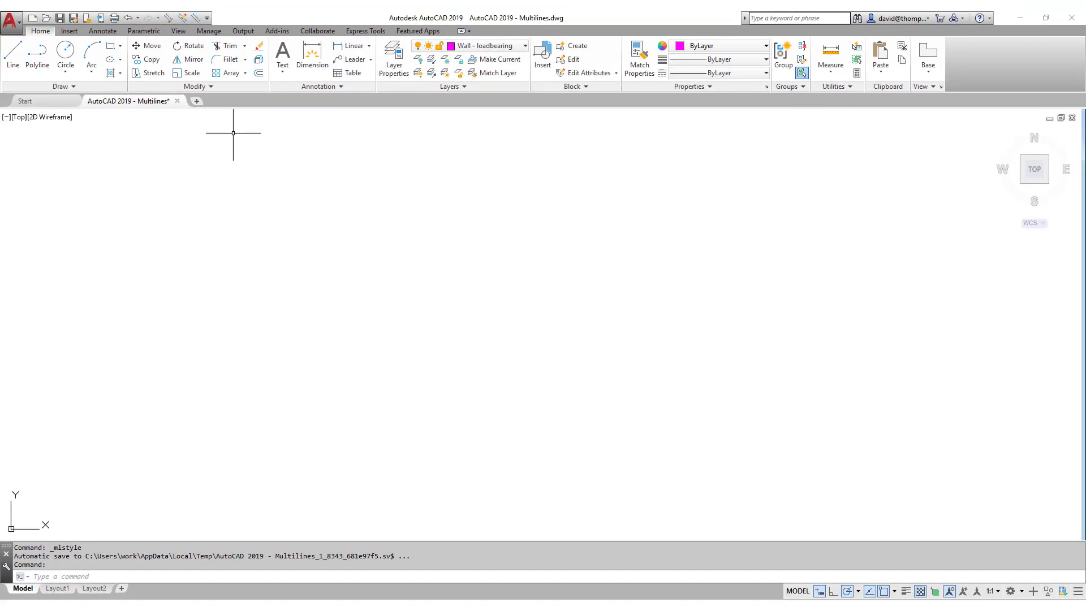
Draw a single straight horizontal wall segment with the multiline tool in the empty drawing.
click(196, 18)
click(241, 304)
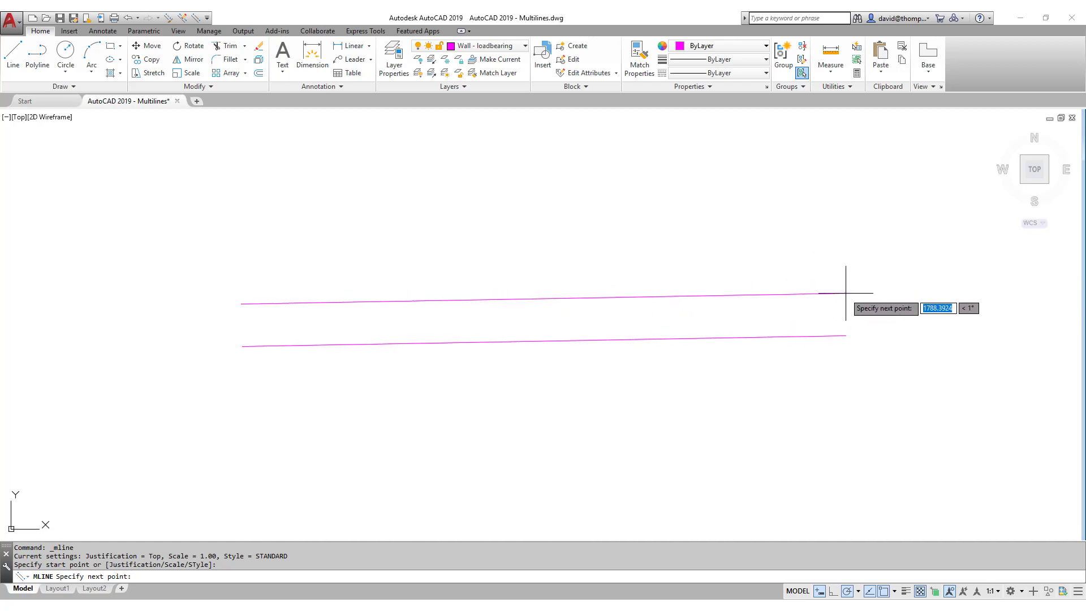
click(874, 304)
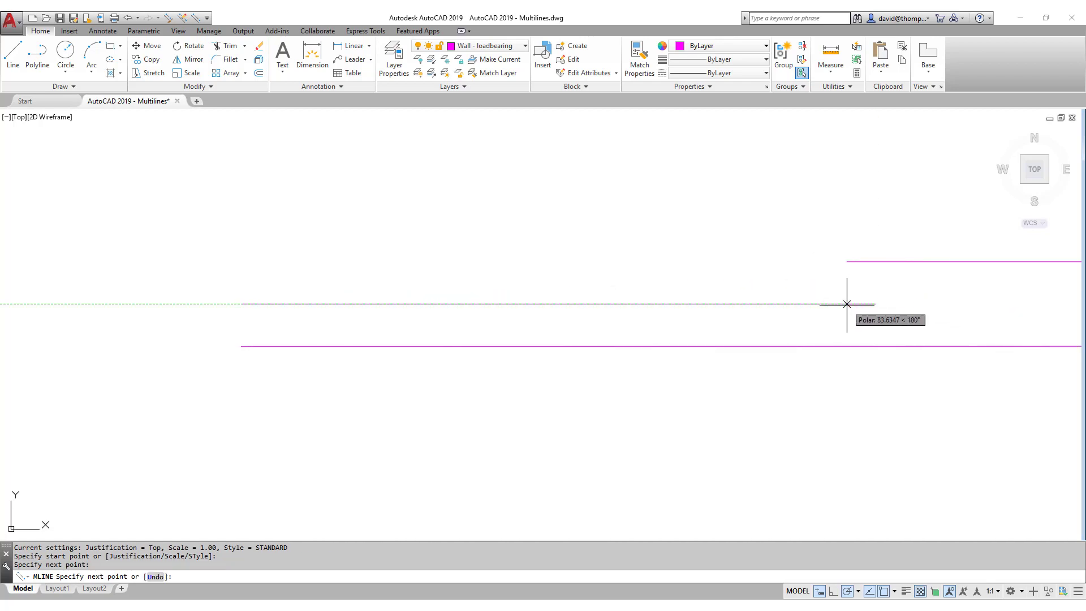
key(Return)
scroll(365, 333, down, 8)
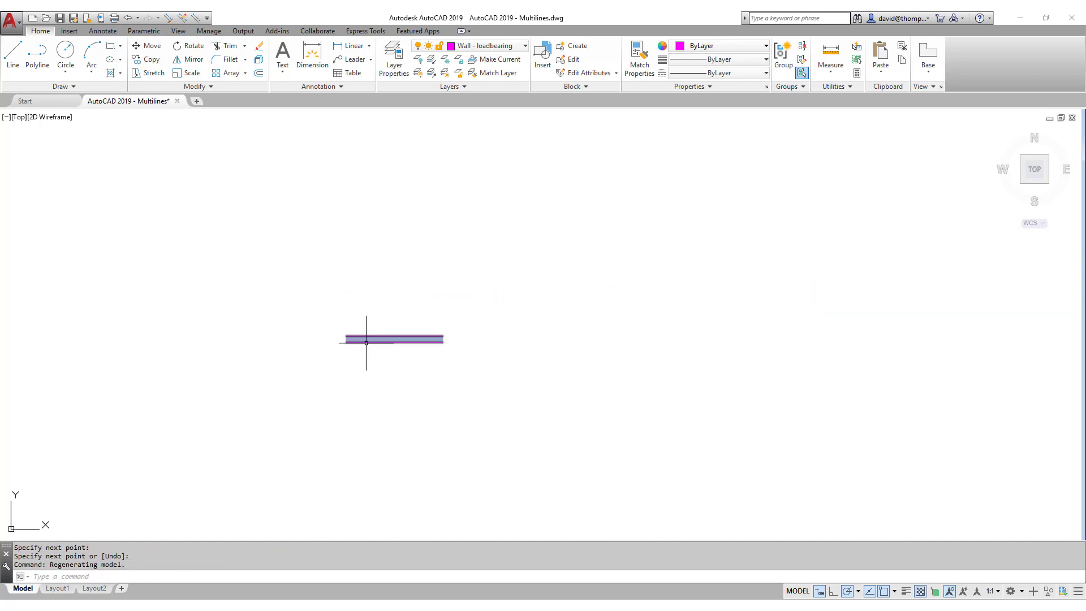
Draw a closed rectangular multiline wall outline that surrounds the single wall segment.
click(195, 20)
click(328, 253)
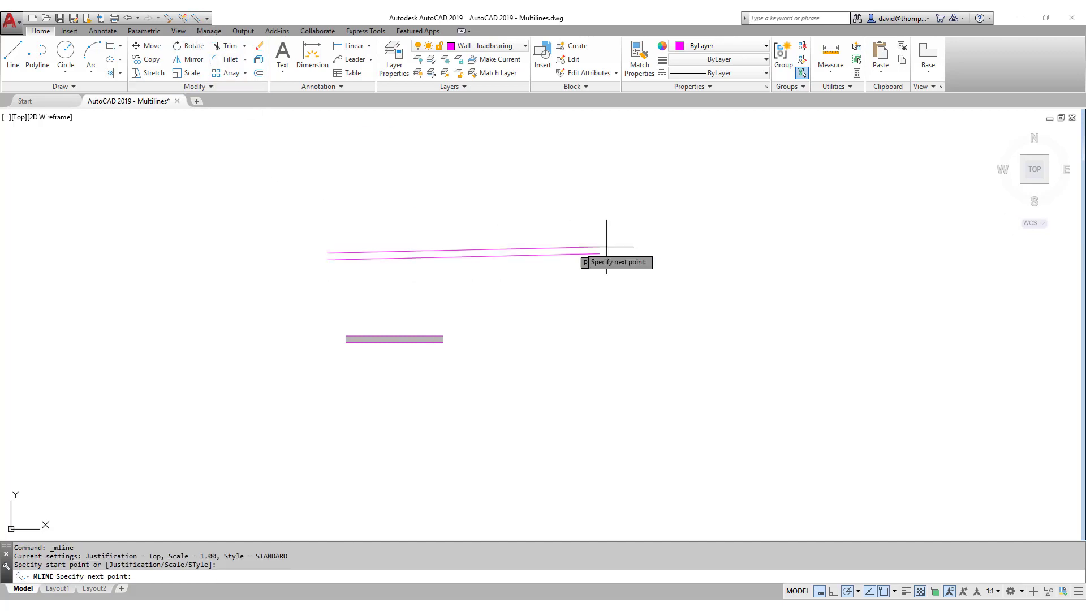
click(743, 252)
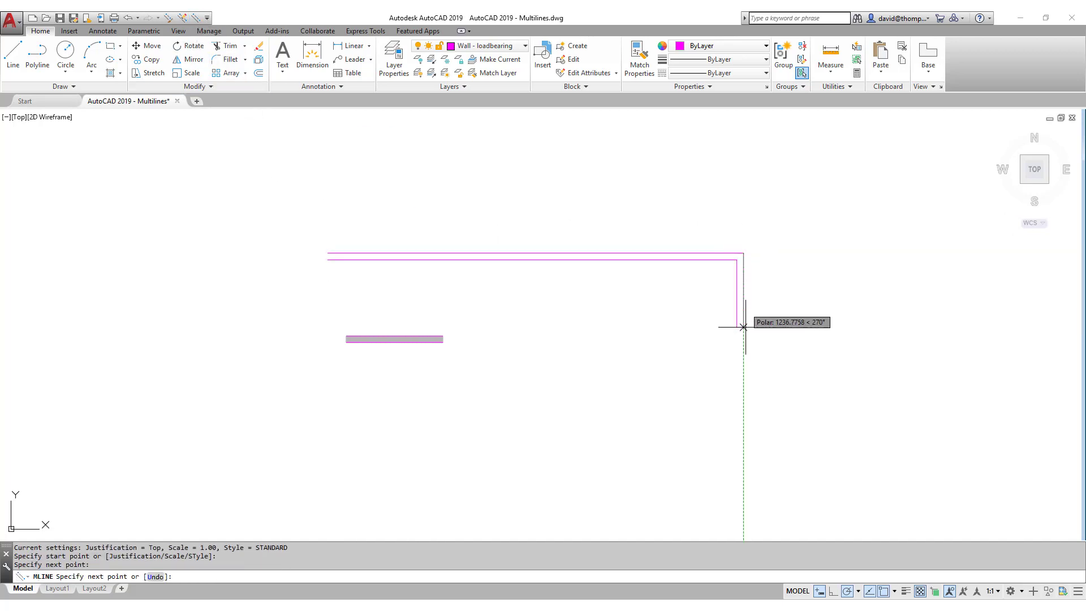
click(745, 460)
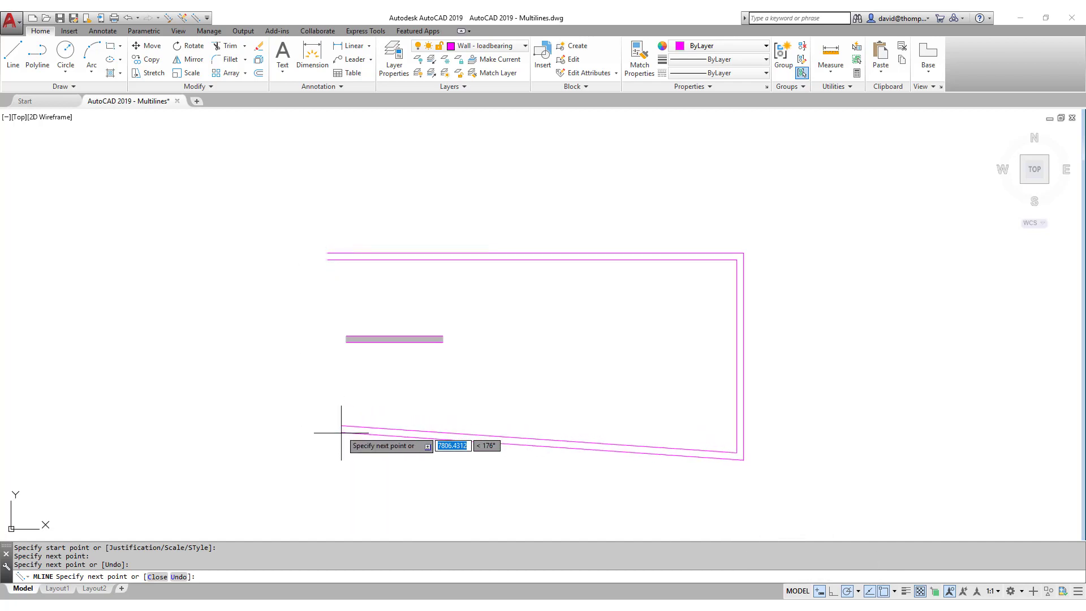
click(328, 460)
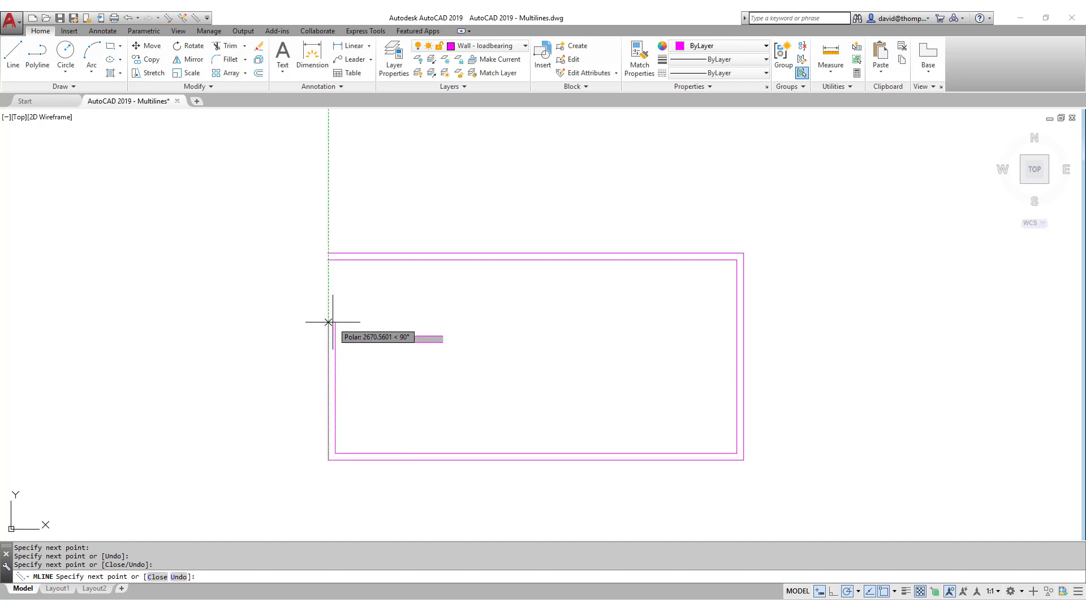
text(c)
key(Return)
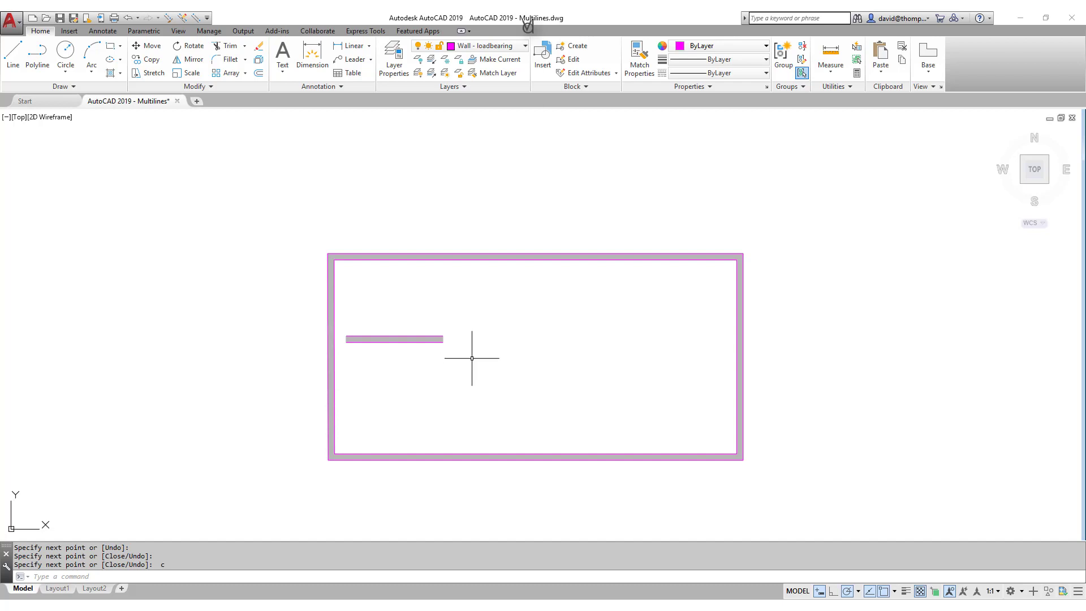
Draw a second, smaller closed multiline wall loop inside the large rectangle, crossing the single wall segment.
scroll(406, 347, up, 2)
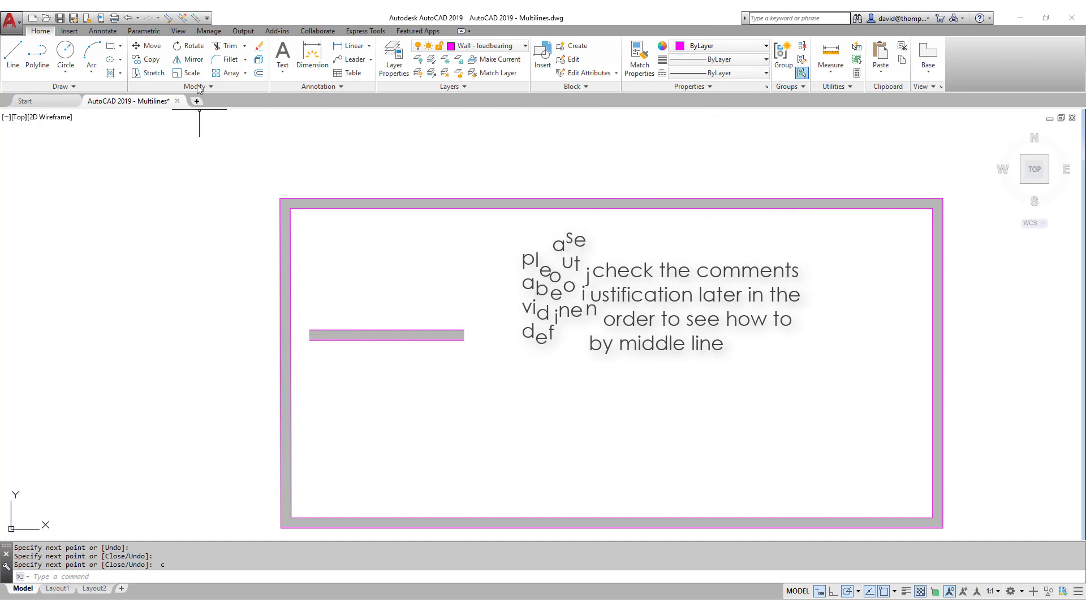
click(195, 17)
click(434, 264)
click(752, 264)
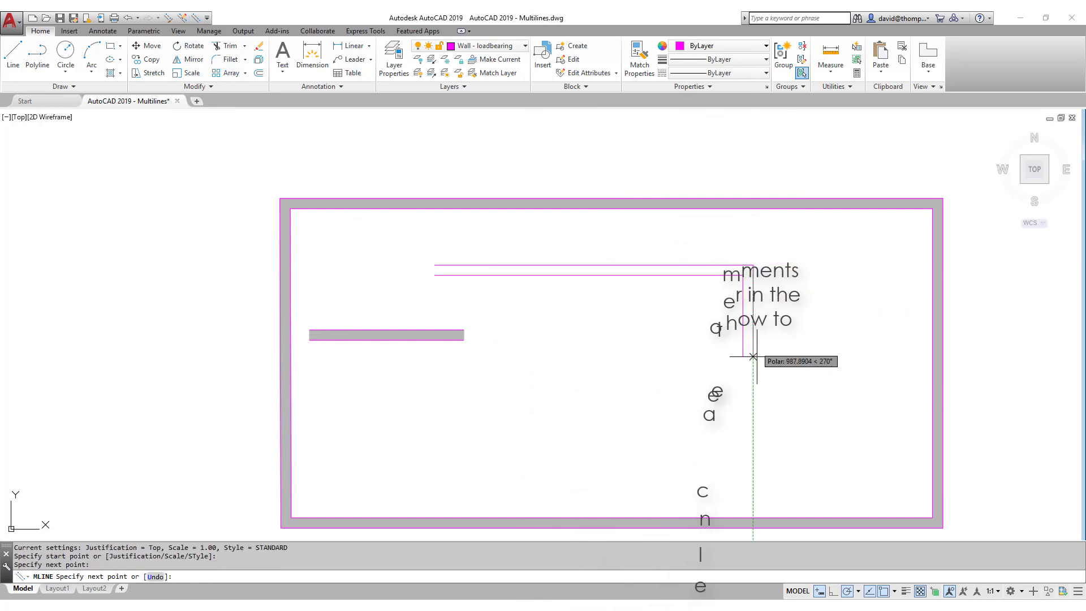
click(752, 393)
click(437, 393)
text(c)
key(Return)
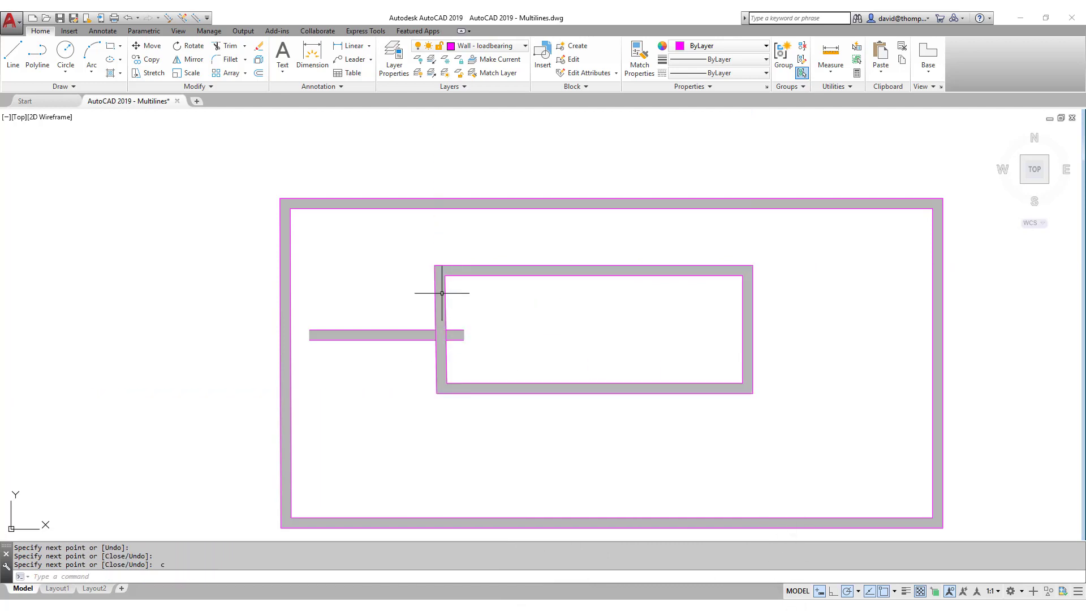
Create a new multiline style named WallStandard01 starting from STANDARD, with the description "Exterior wall".
scroll(468, 338, down, 4)
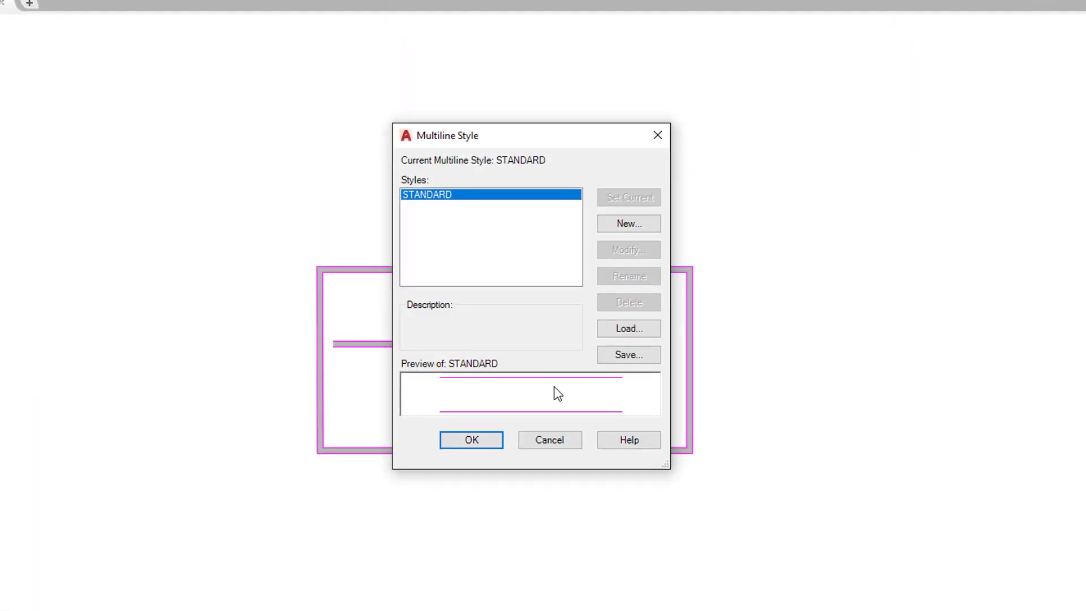
click(629, 224)
text(Wa)
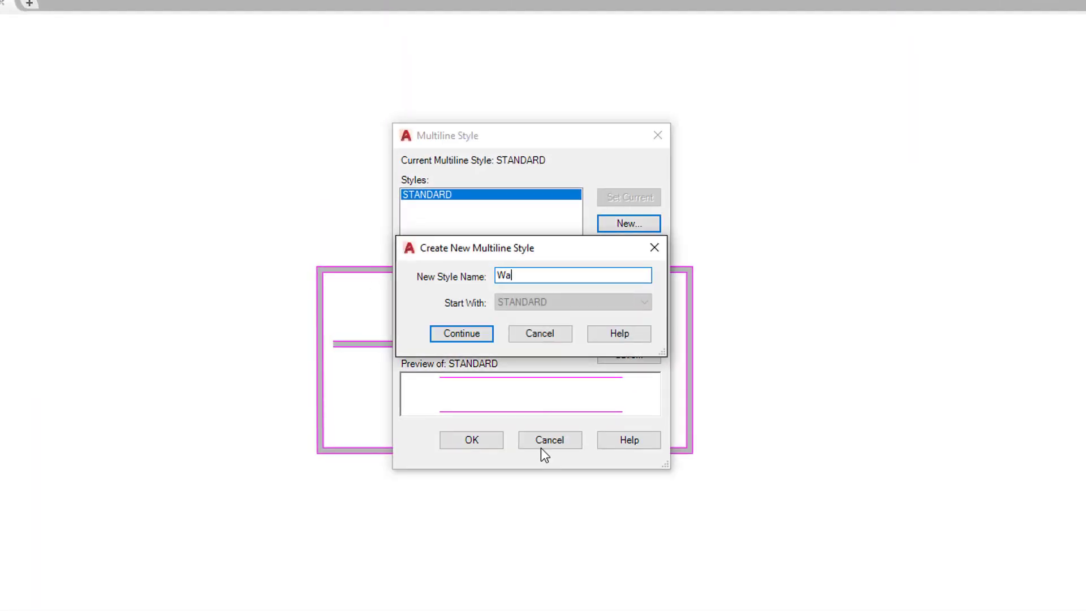
text(llStandard)
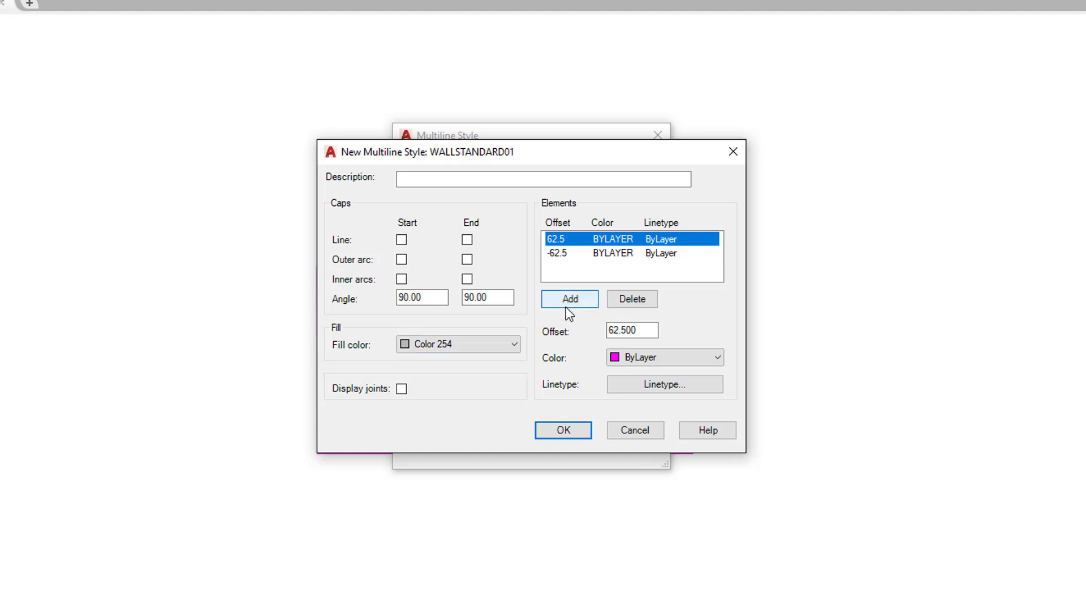
click(447, 185)
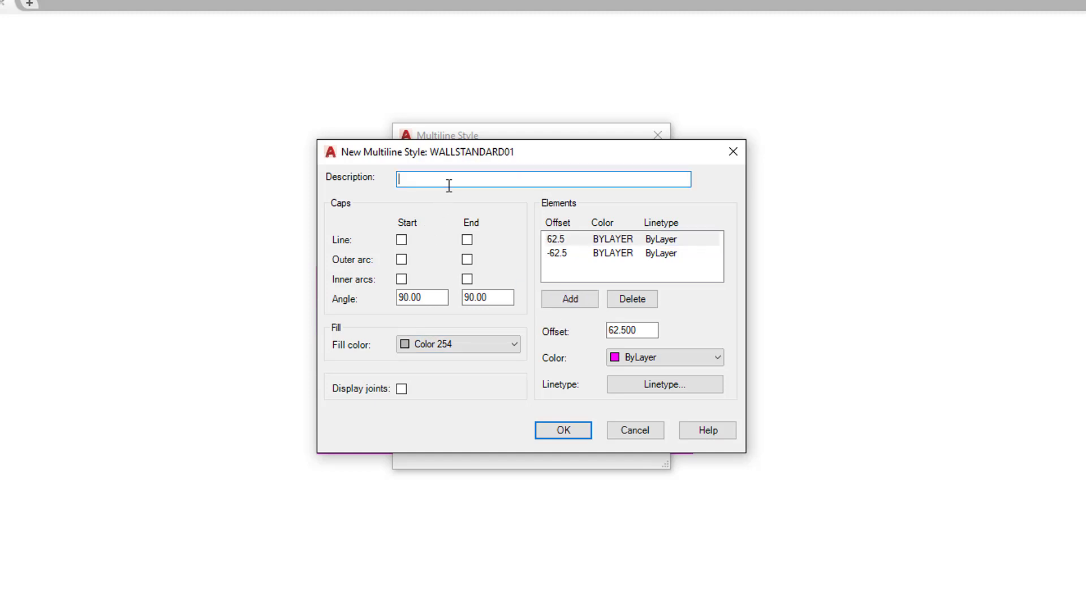
text(Exterior wall)
Set the first element of the WALLSTANDARD01 style to an offset of 120 and the colour Magenta.
double_click(642, 331)
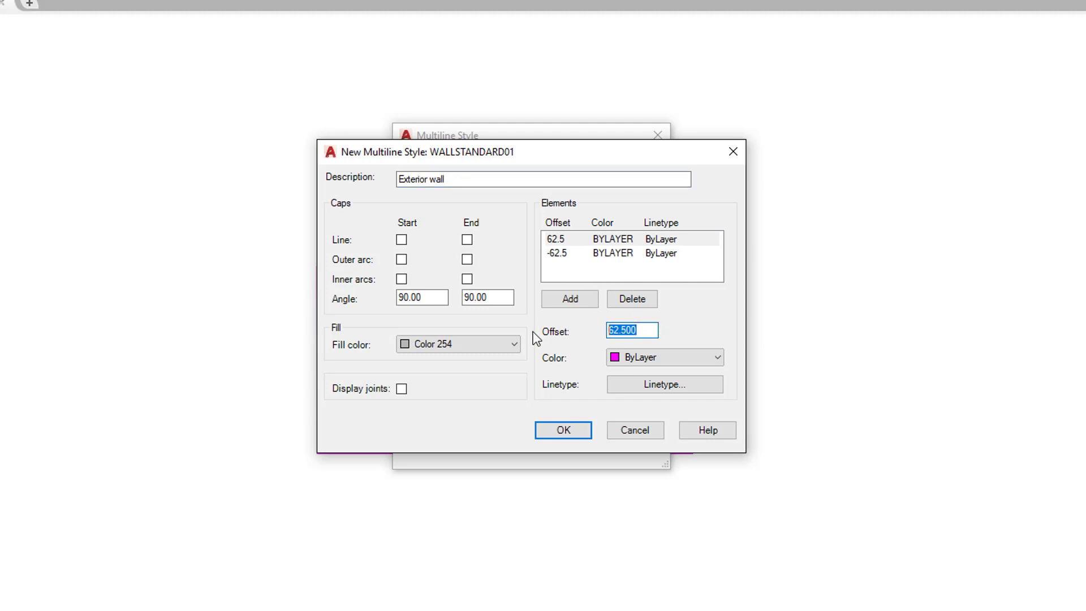
text(120)
click(652, 361)
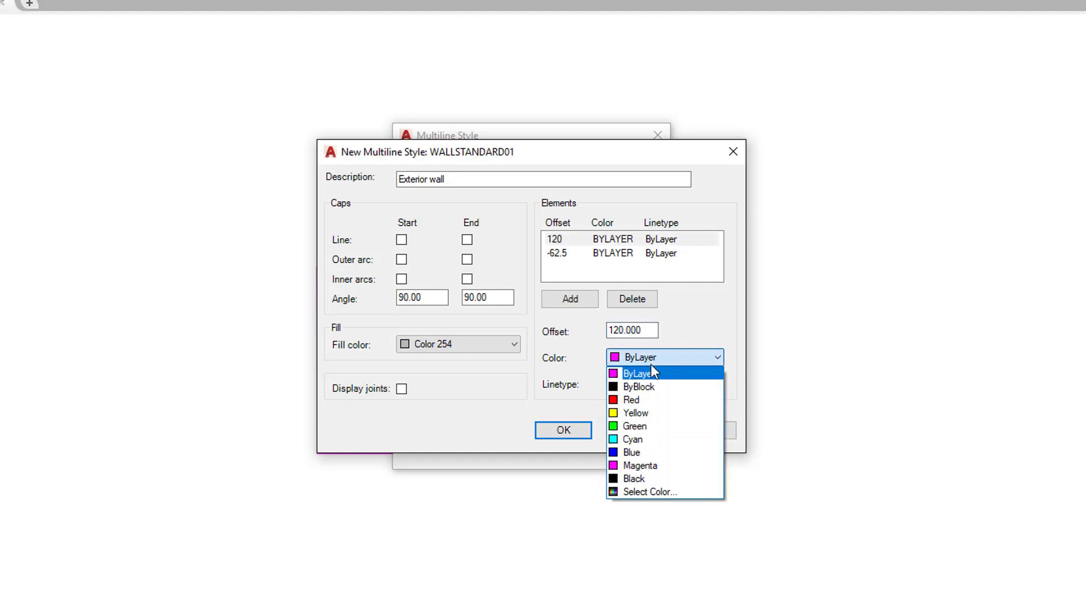
click(644, 465)
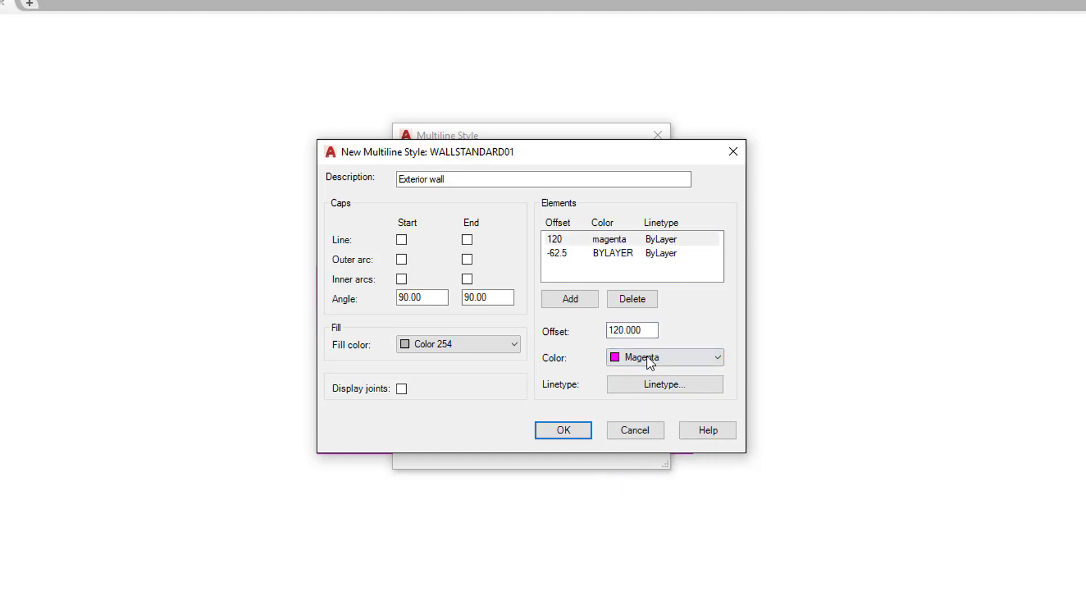
Set the second element of the WALLSTANDARD01 style to an offset of -120 and the colour Magenta.
click(557, 253)
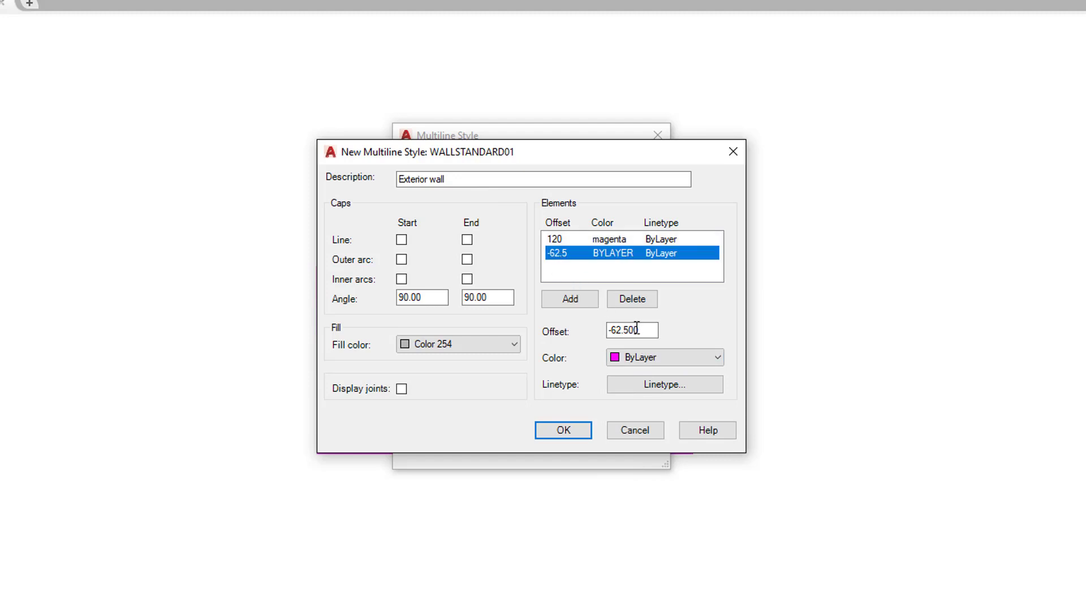
drag(638, 329, 568, 332)
text(-12)
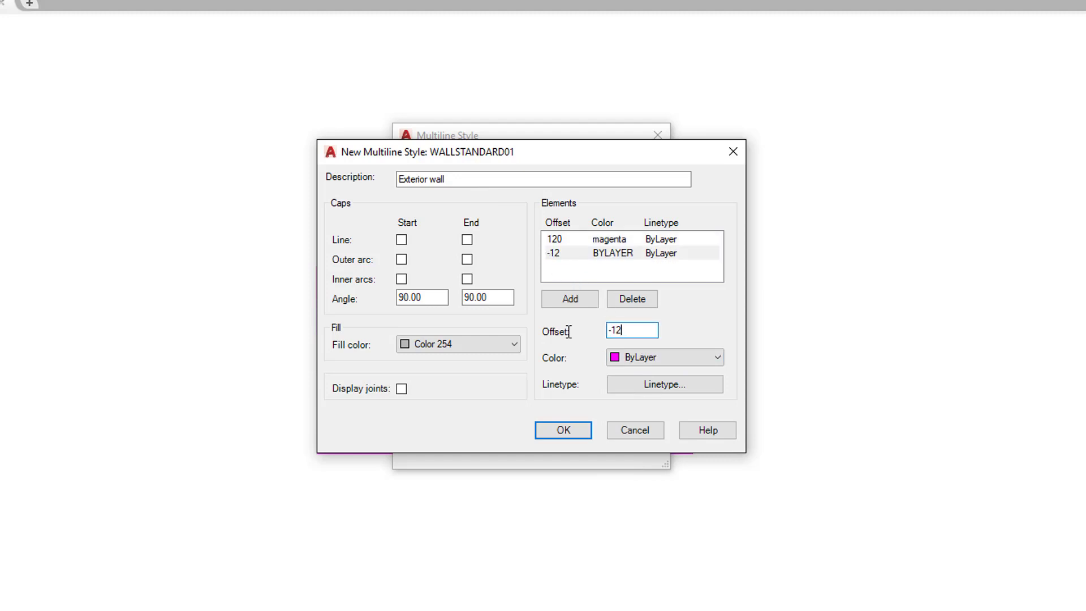
text(0)
click(651, 362)
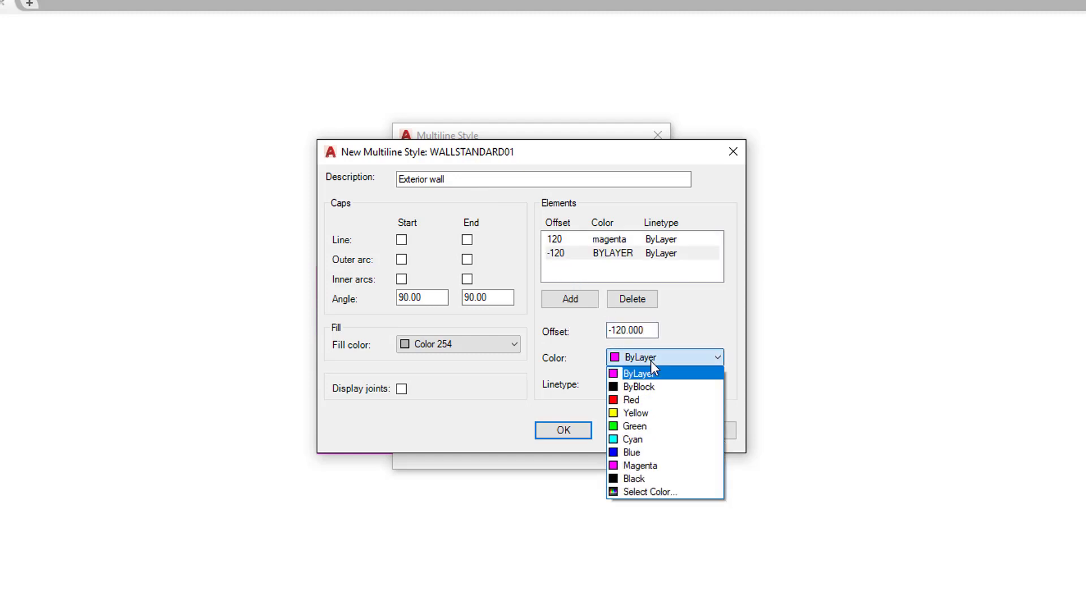
click(665, 456)
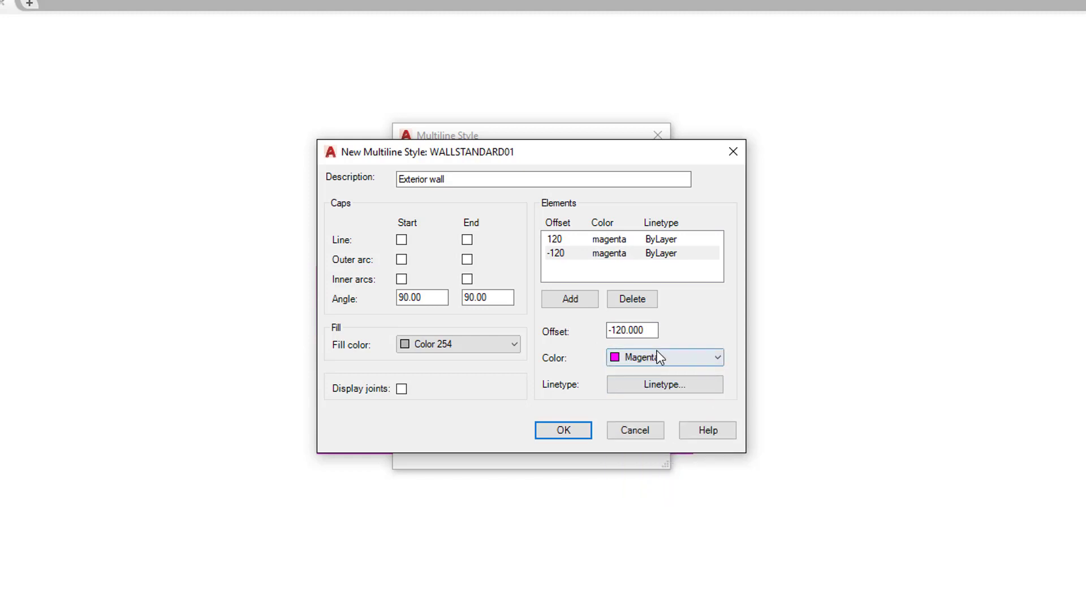
Add a third element to the WALLSTANDARD01 style with an offset of -140 and the colour Blue.
click(570, 299)
double_click(614, 330)
text(-140)
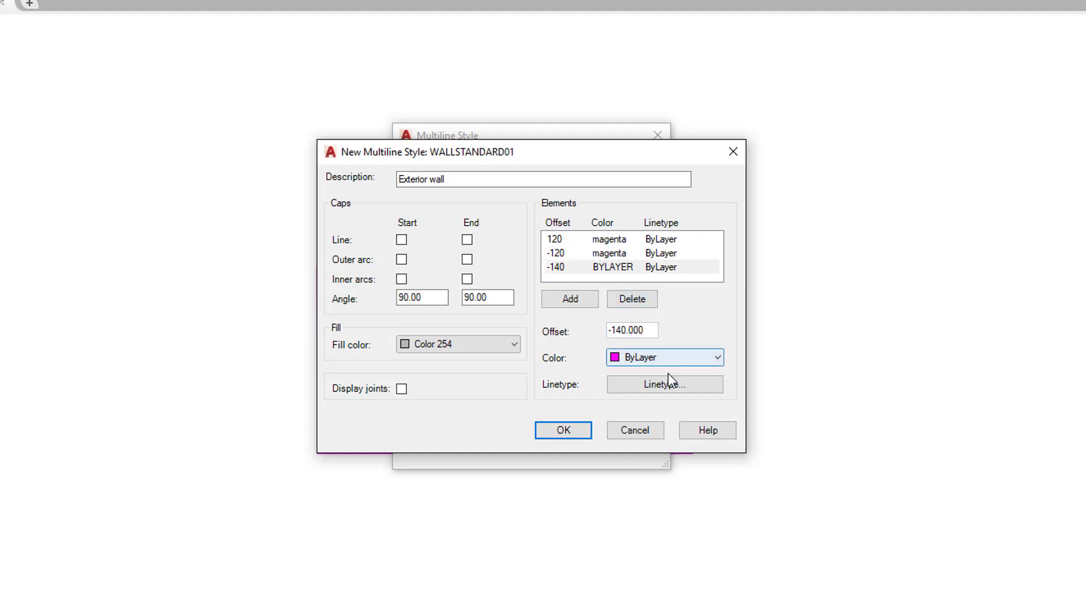
click(659, 361)
click(652, 453)
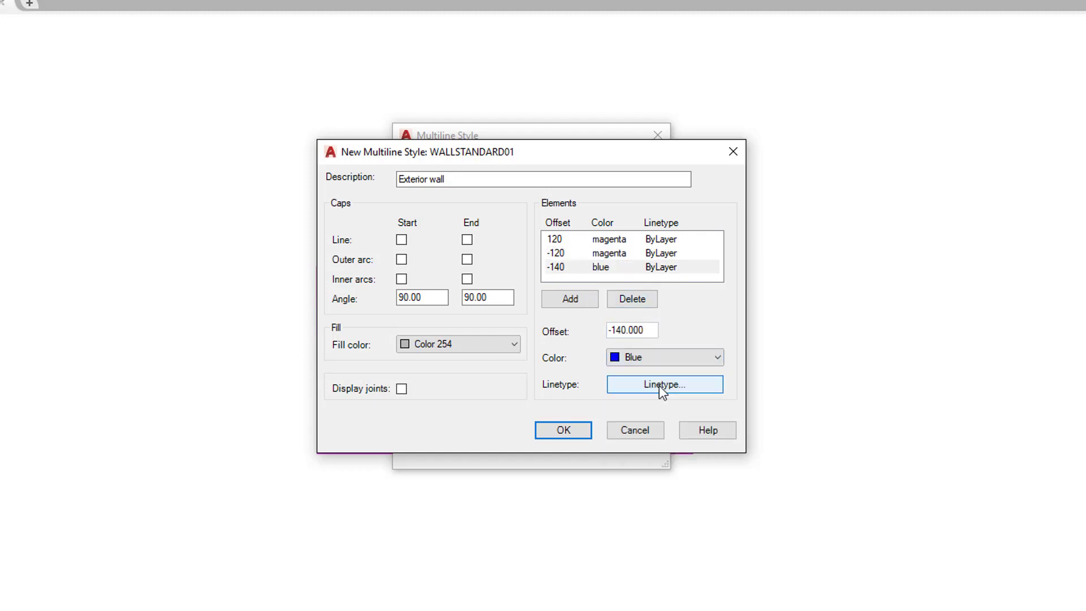
Load the HIDDEN linetype from acadiso.lin and assign it to the blue third element.
click(659, 385)
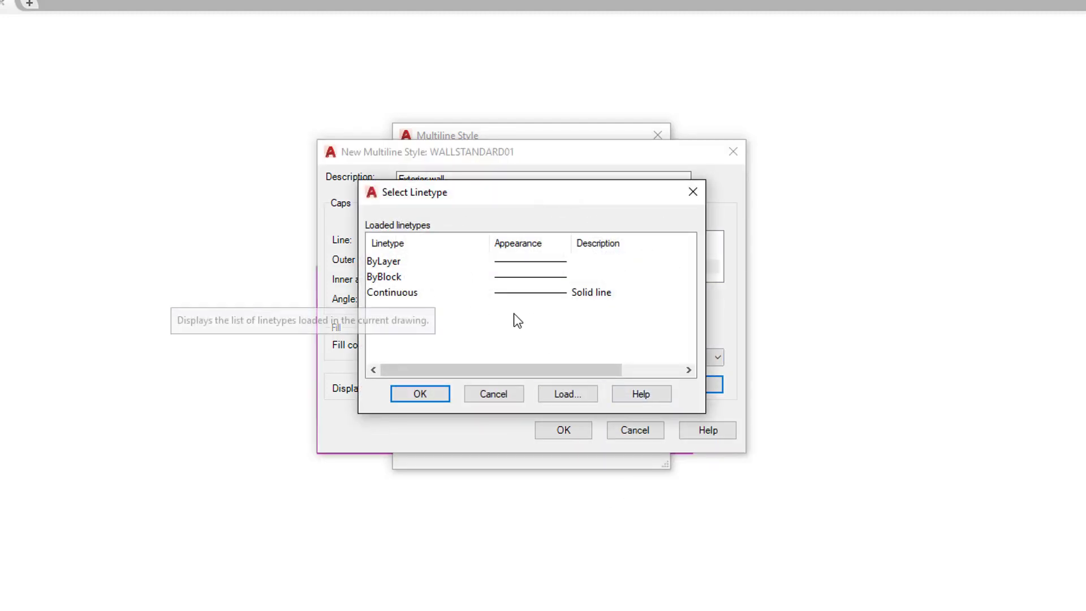
click(566, 394)
scroll(533, 337, down, 11)
click(416, 322)
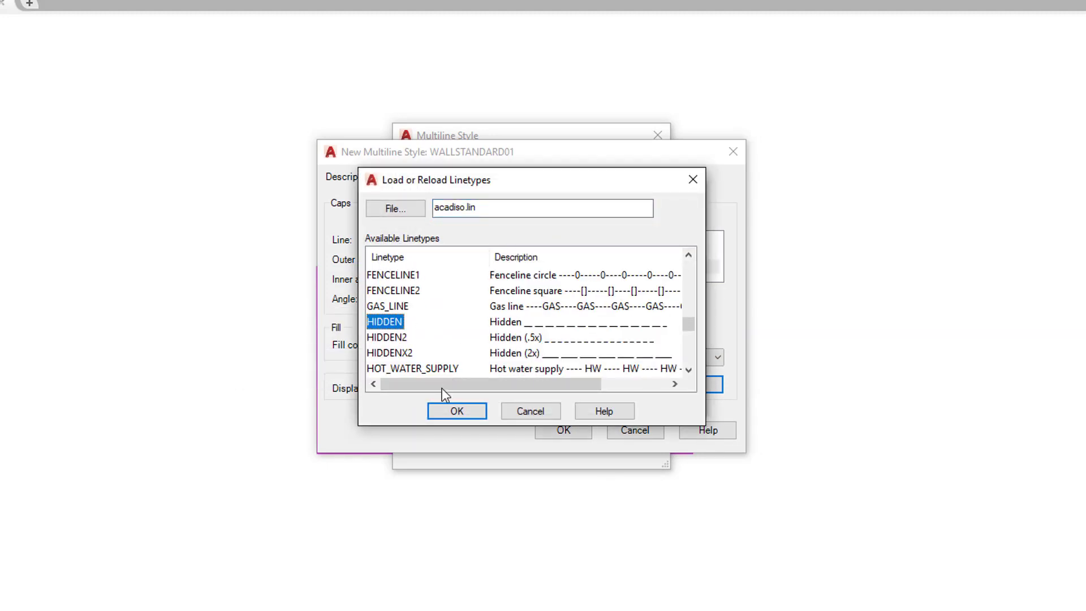
click(439, 412)
click(400, 309)
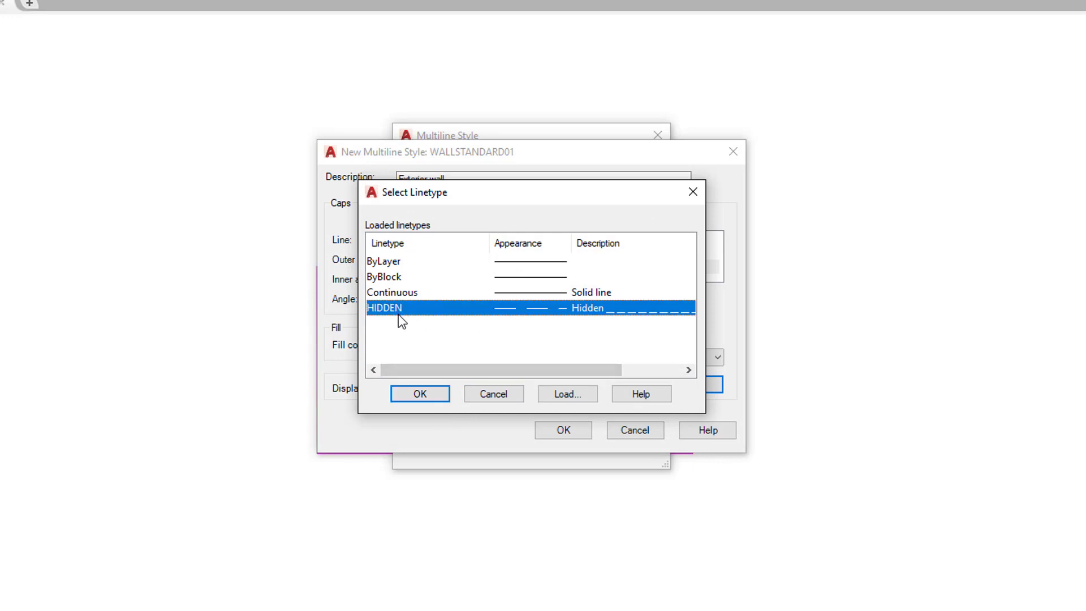
click(428, 396)
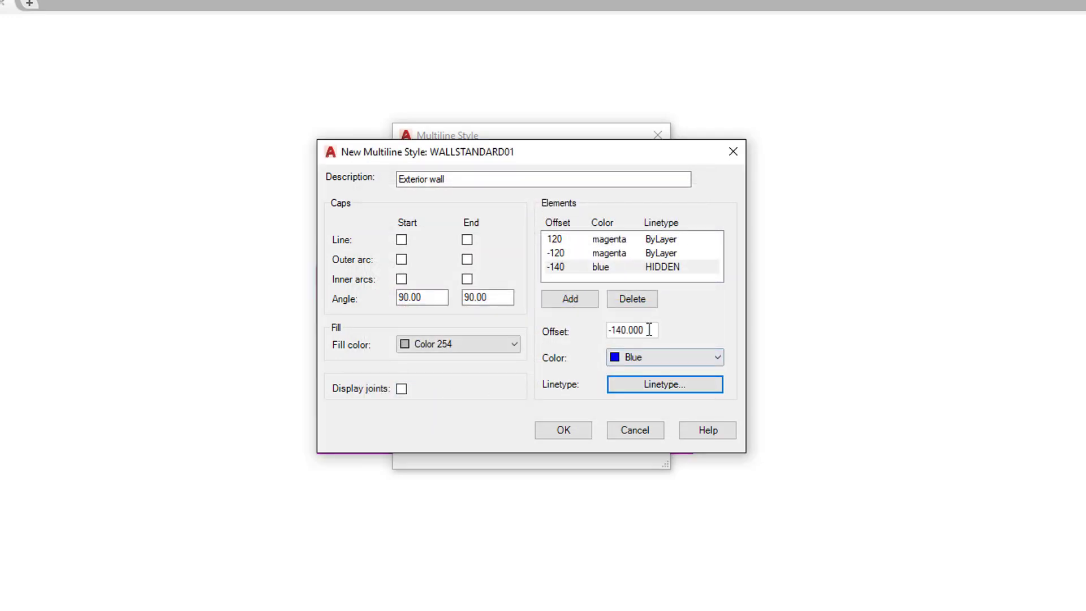
Try the Continuous linetype on the blue third element, and set its linetype back to ByLayer.
click(639, 387)
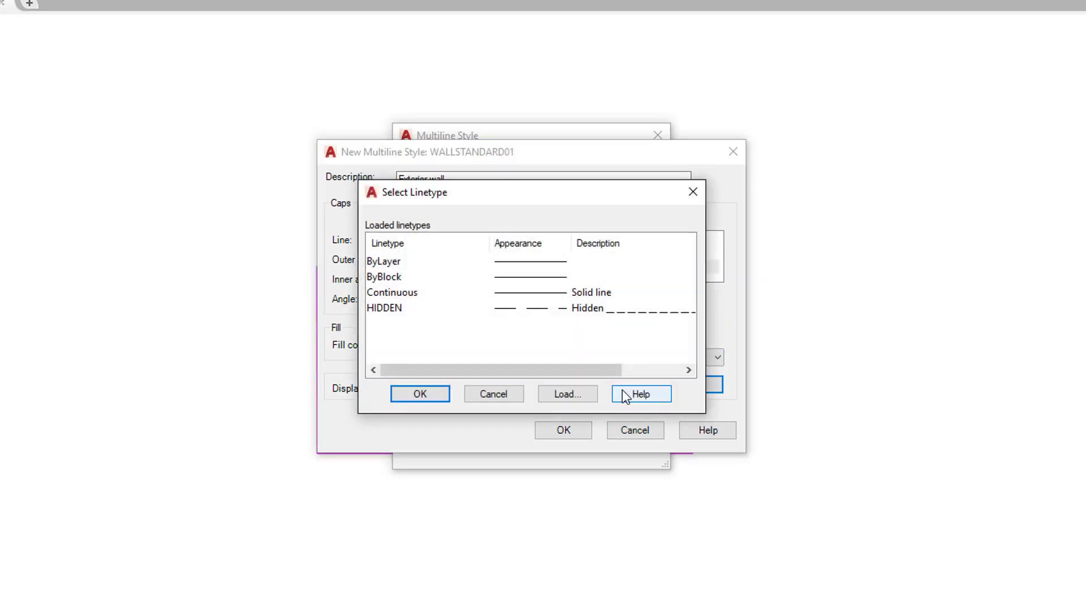
click(393, 292)
click(437, 393)
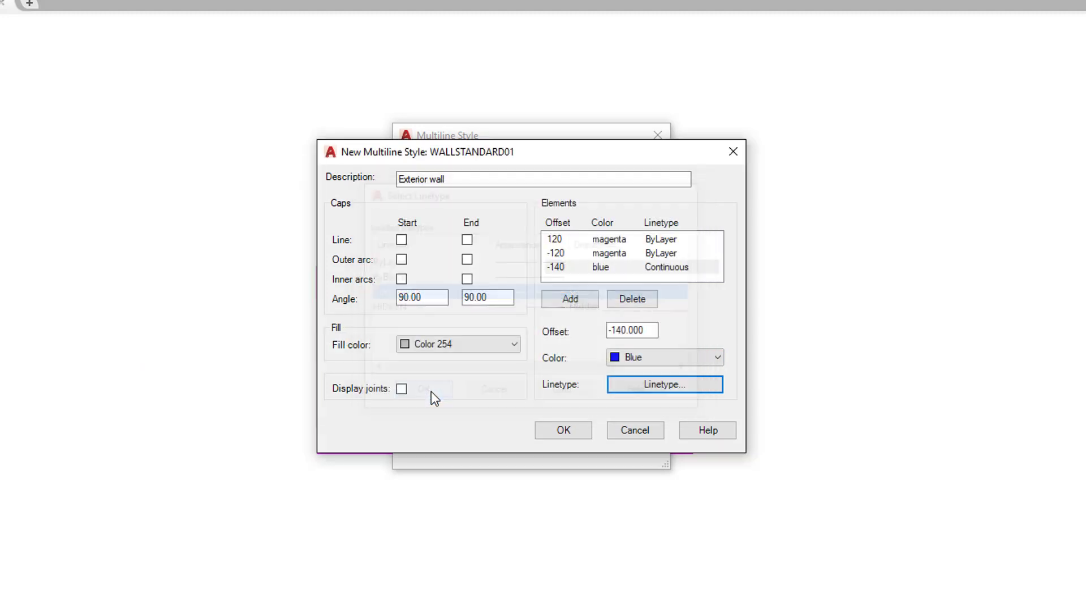
click(680, 388)
click(388, 264)
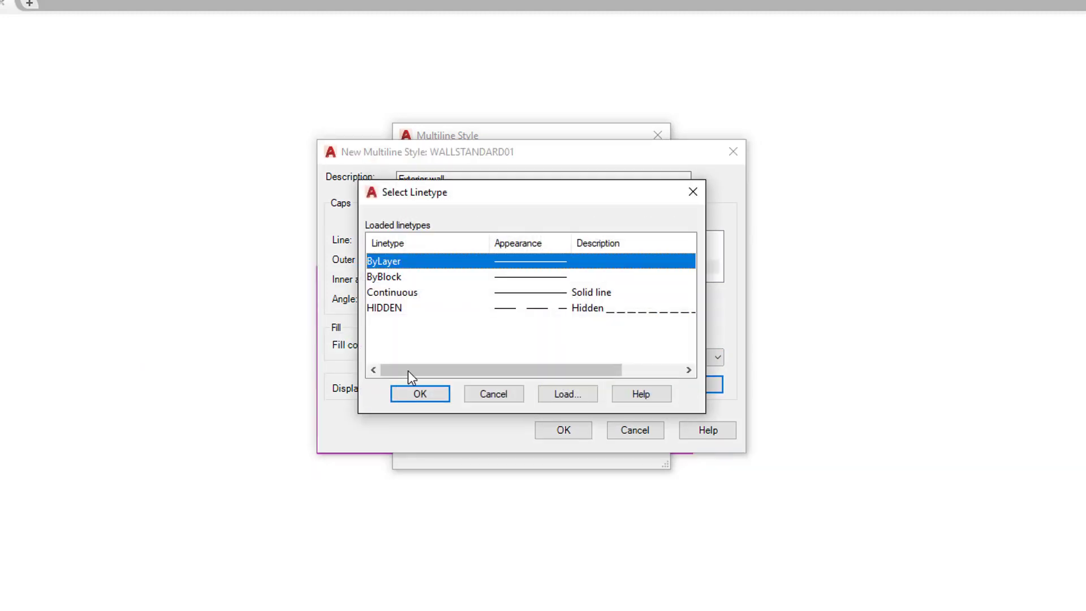
click(416, 393)
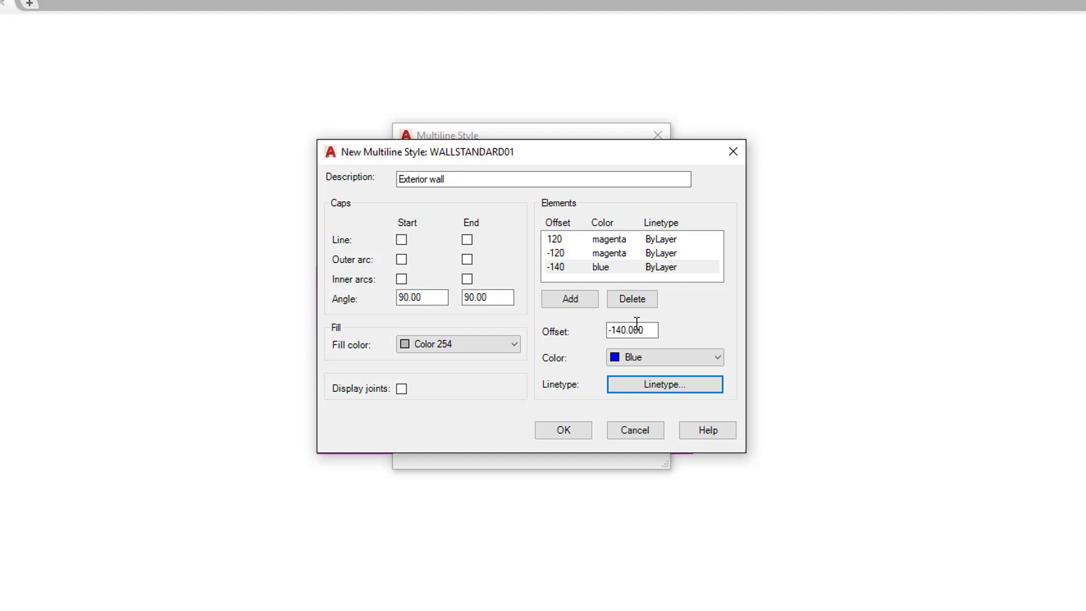
Add an element with an offset of 300 and the colour Blue to the WALLSTANDARD01 style.
click(583, 301)
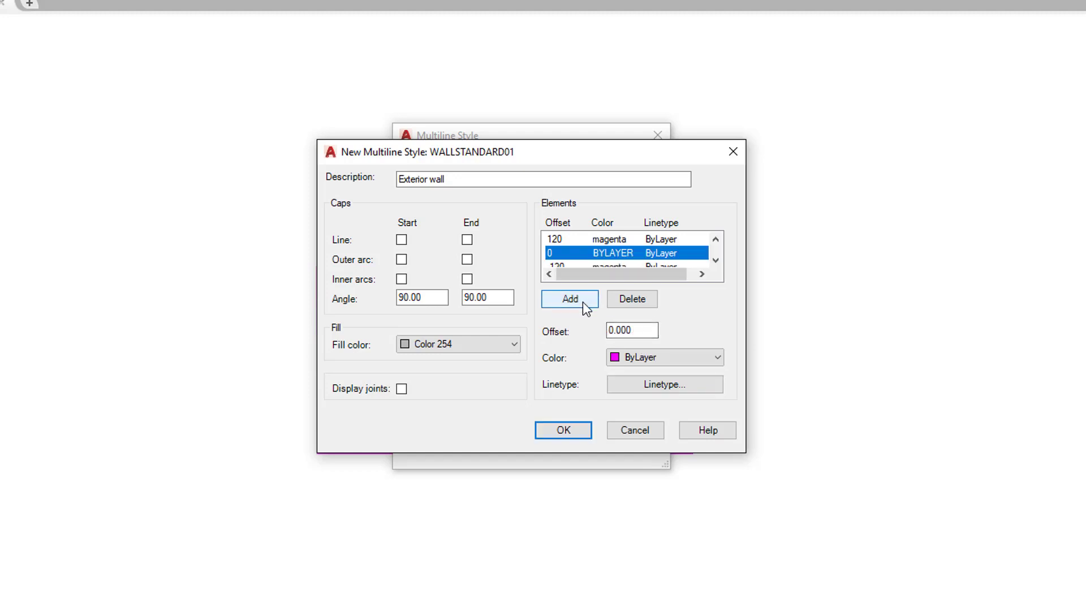
click(628, 330)
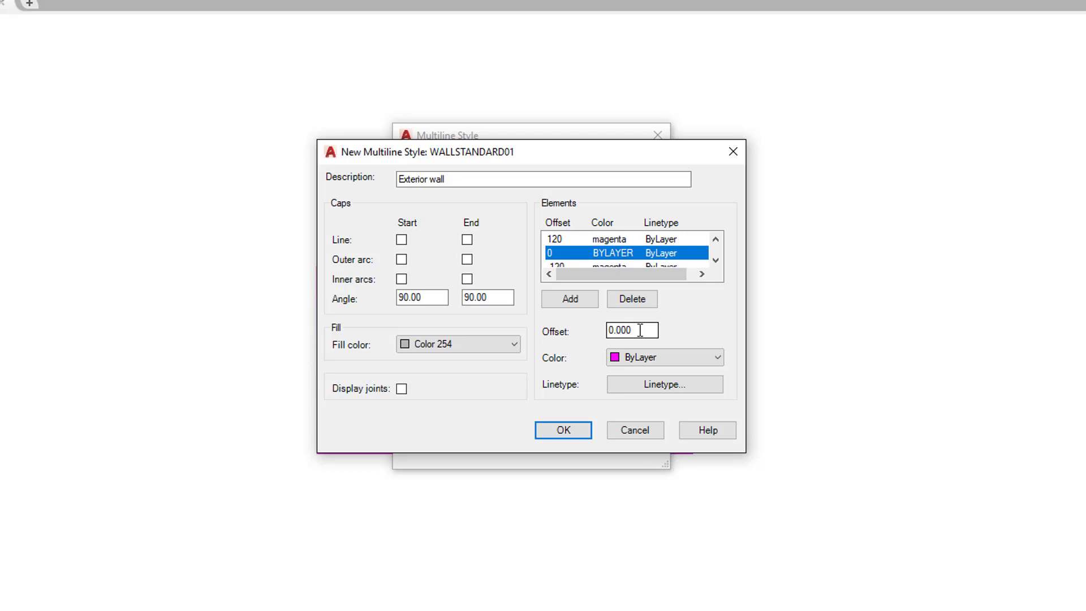
double_click(640, 330)
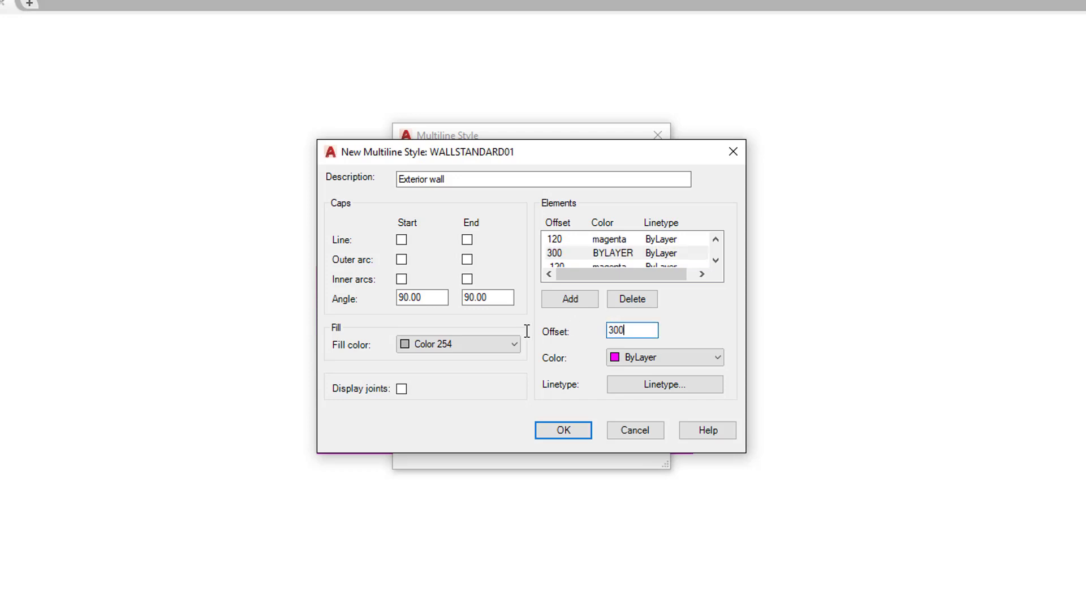
click(661, 365)
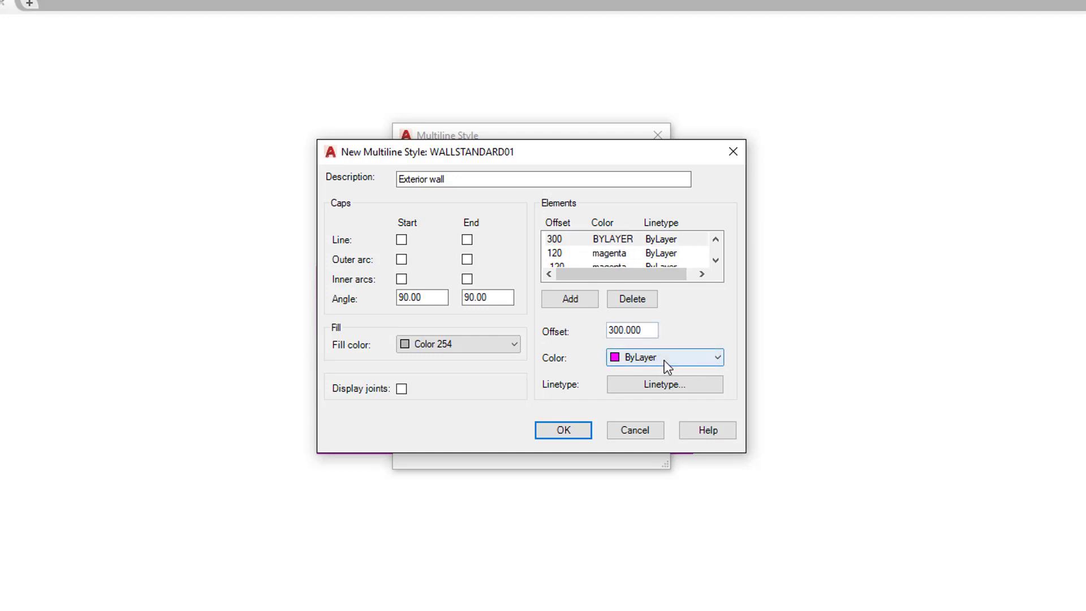
click(683, 363)
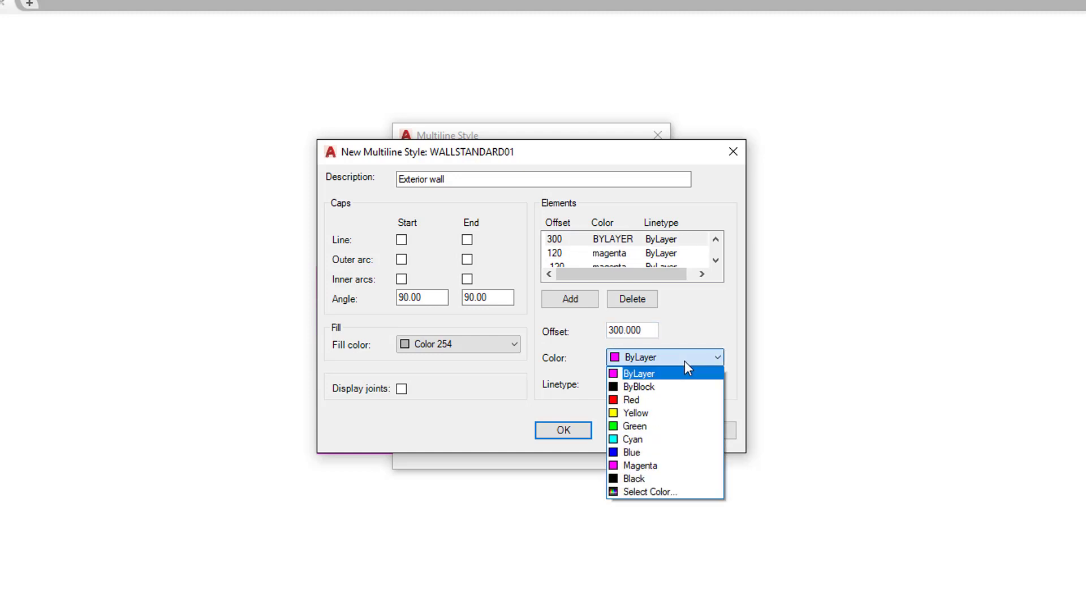
click(660, 452)
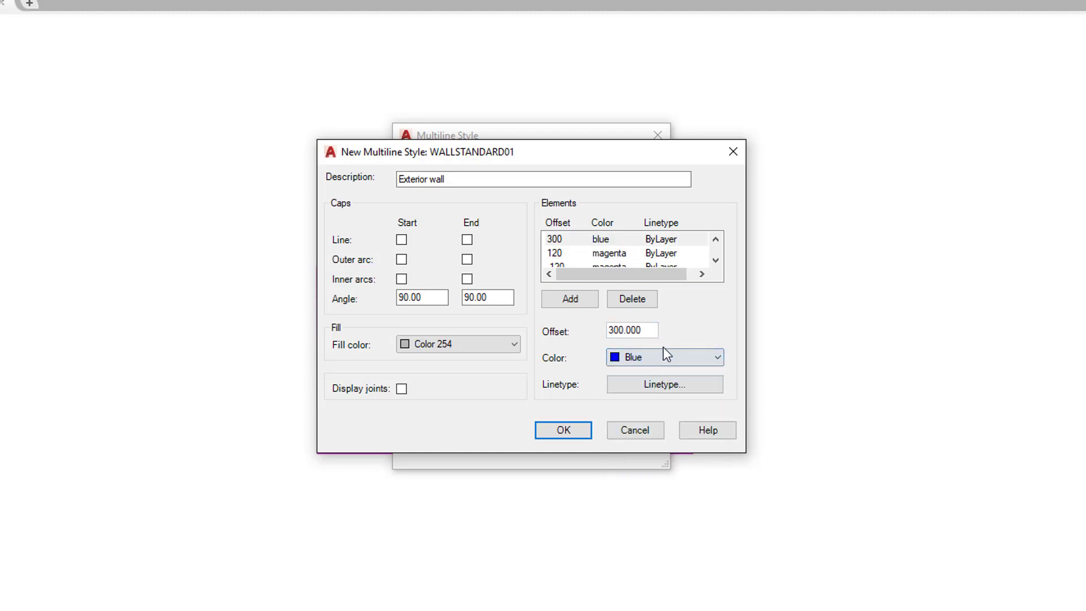
Add another element with an offset of 295 and the colour Red to the WALLSTANDARD01 style.
click(581, 300)
drag(643, 330, 583, 328)
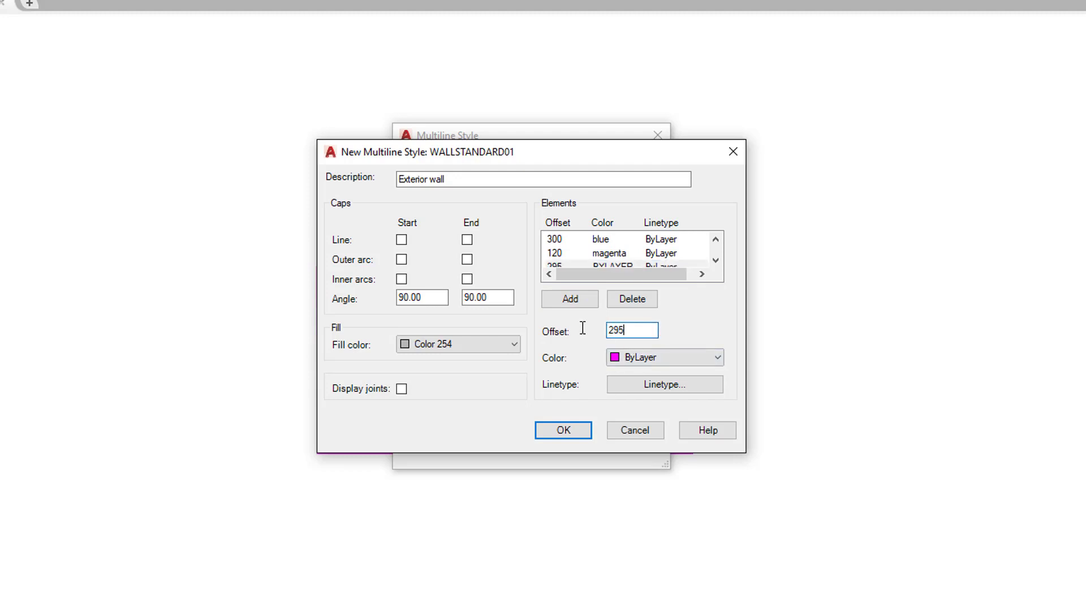
key(Tab)
click(663, 357)
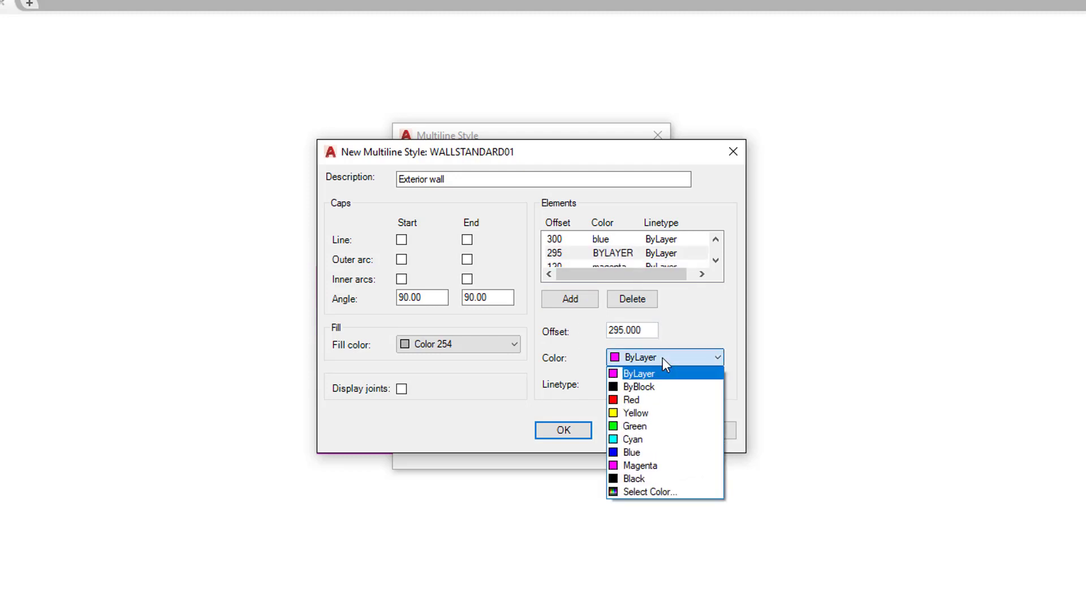
click(642, 399)
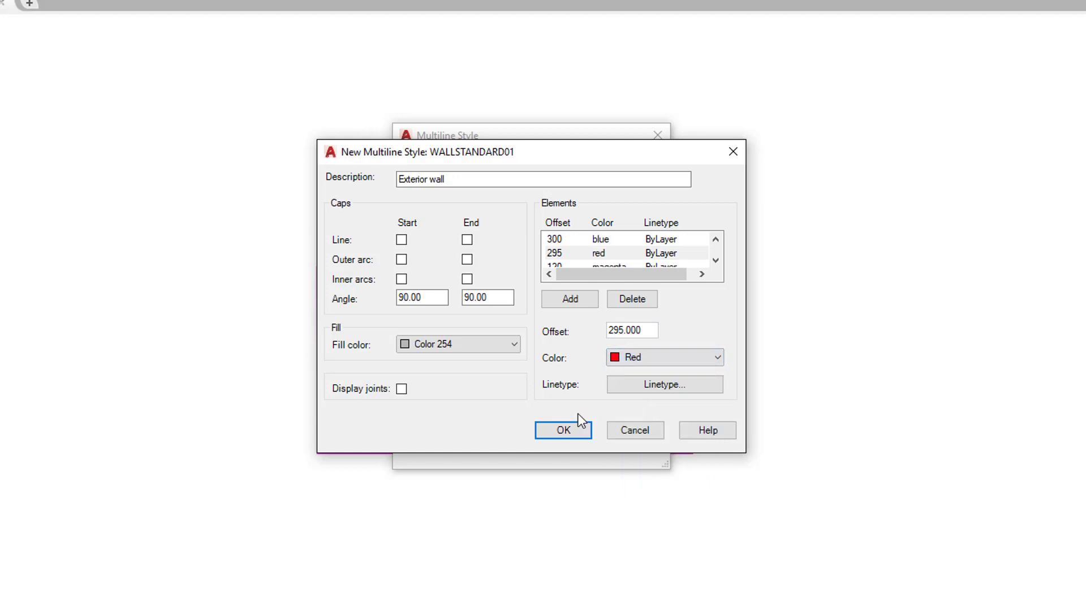
Save the new WALLSTANDARD01 multiline style and make it the current style.
click(565, 430)
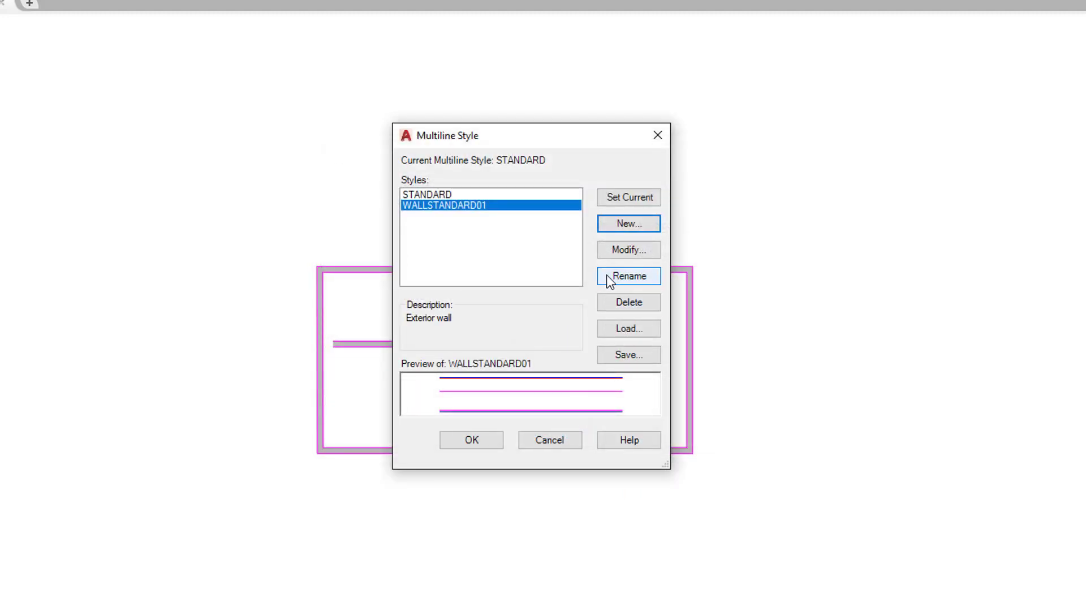
click(628, 200)
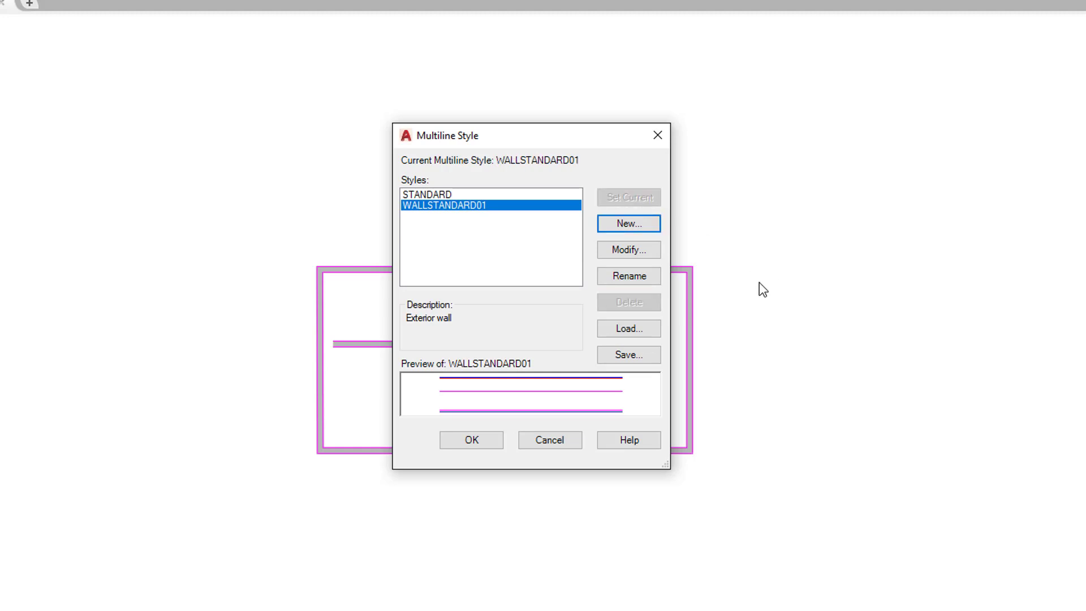
click(473, 439)
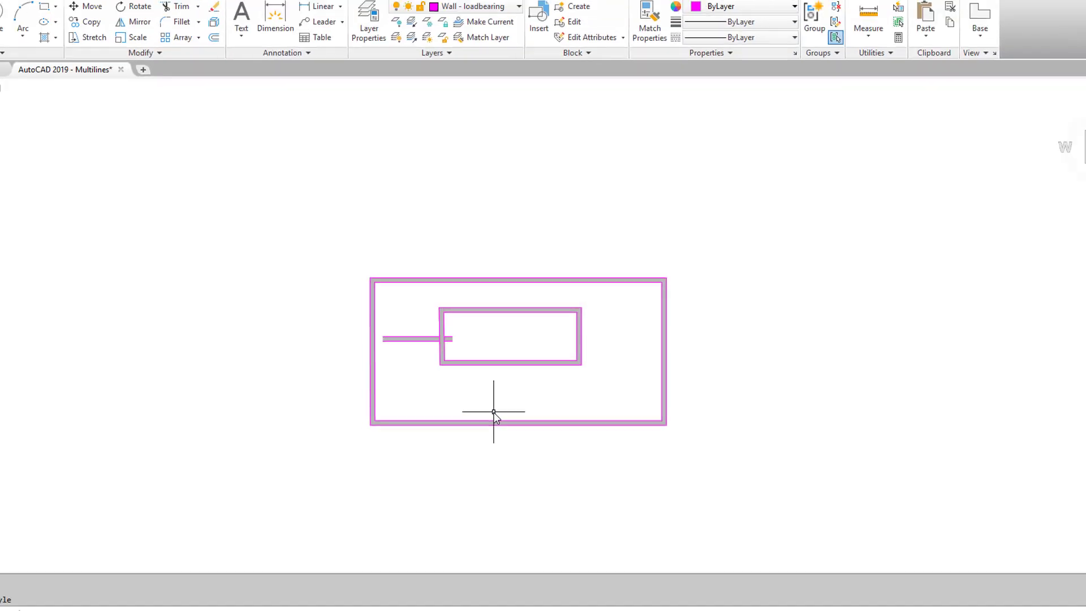
Draw a closed four-sided wall to the right of the existing walls with the WALLSTANDARD01 multiline style.
scroll(503, 355, down, 2)
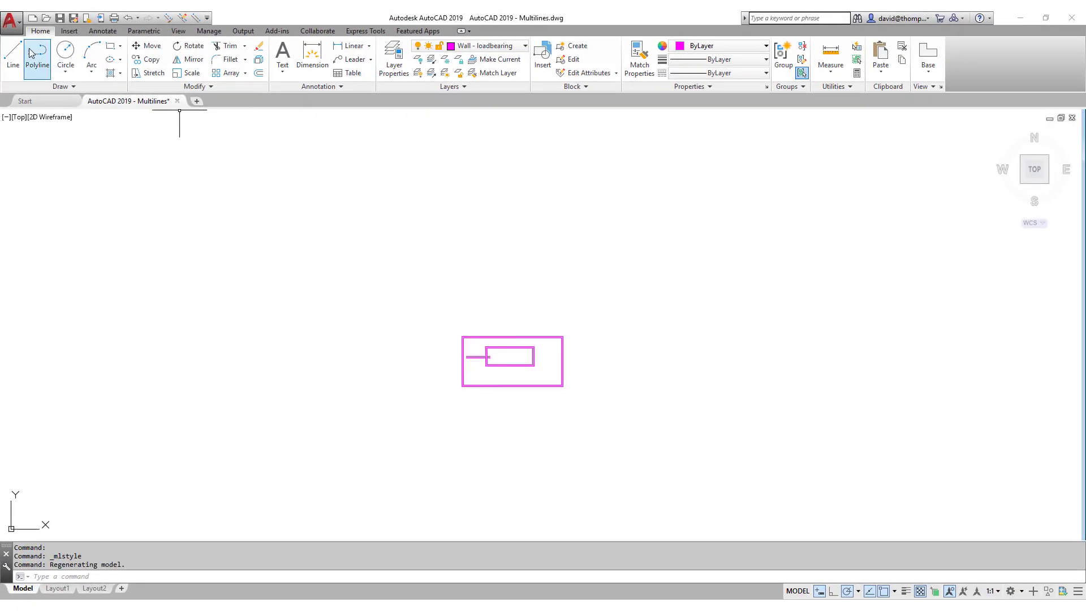
click(202, 20)
click(585, 215)
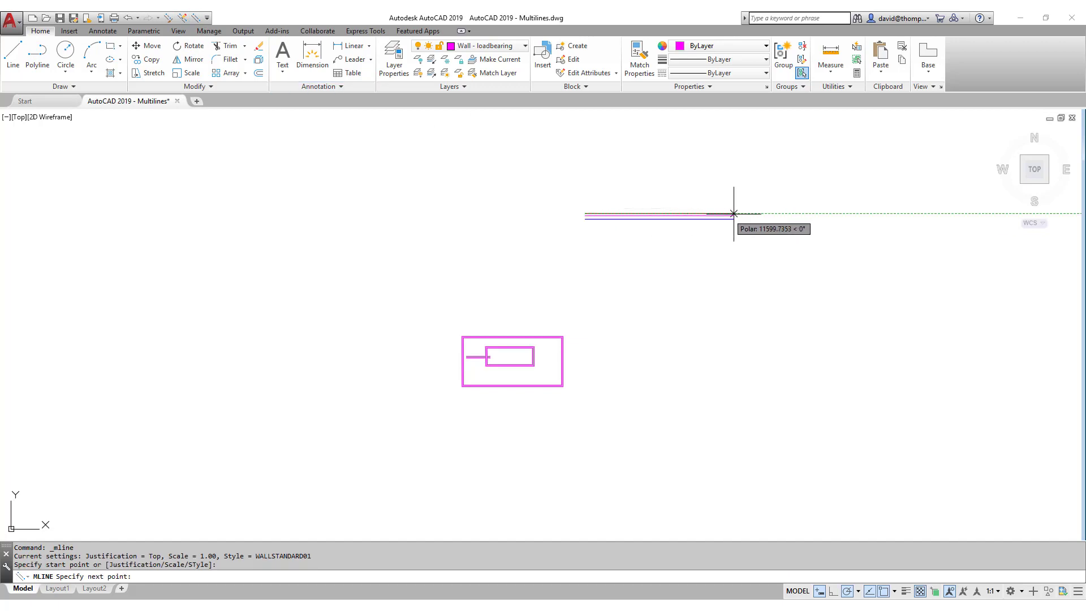
click(776, 214)
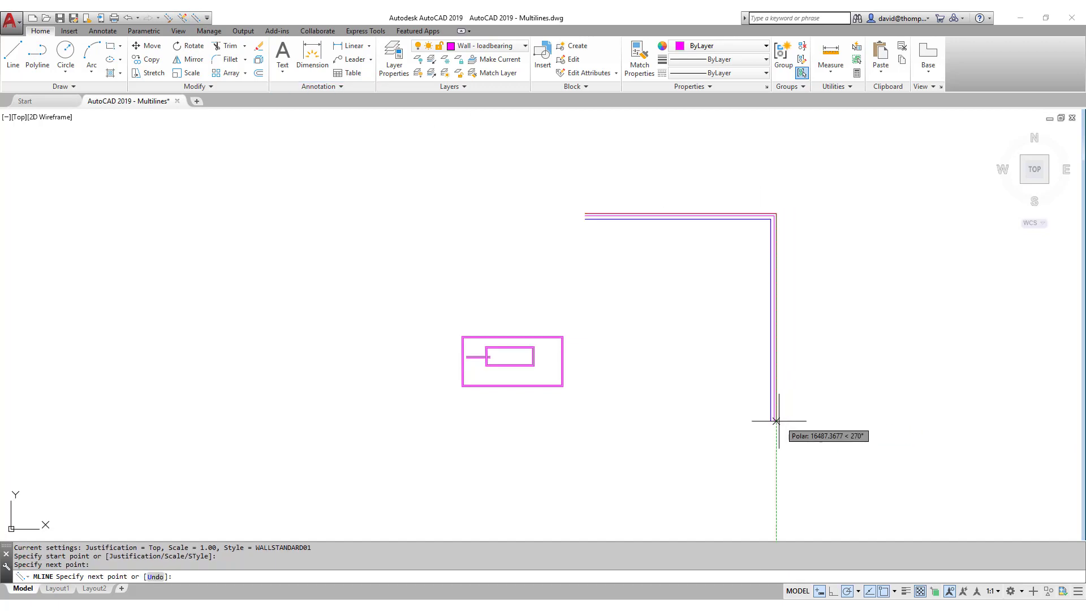
click(776, 432)
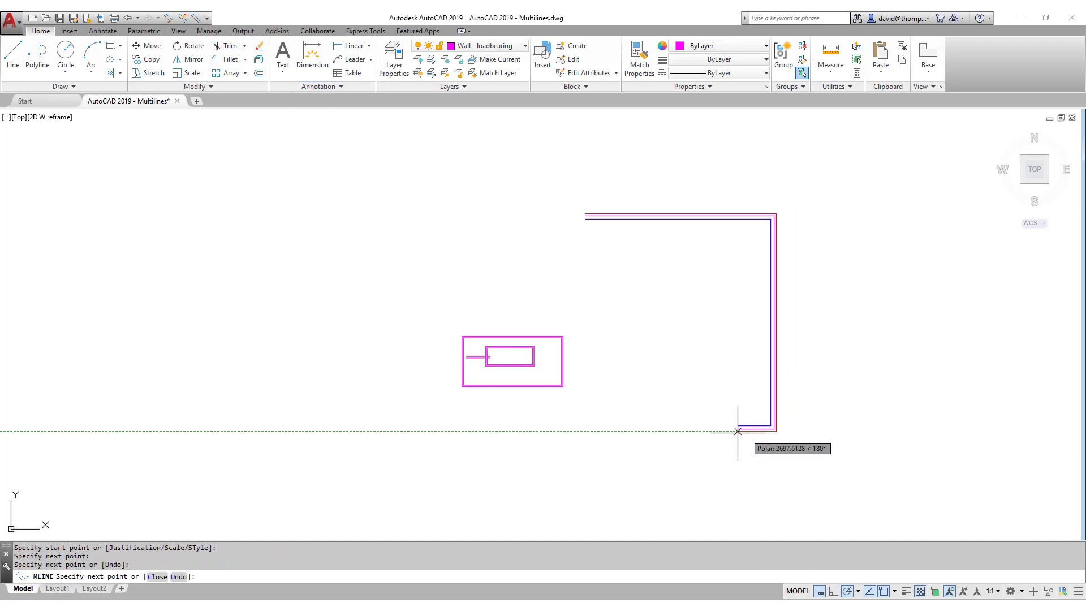
click(583, 431)
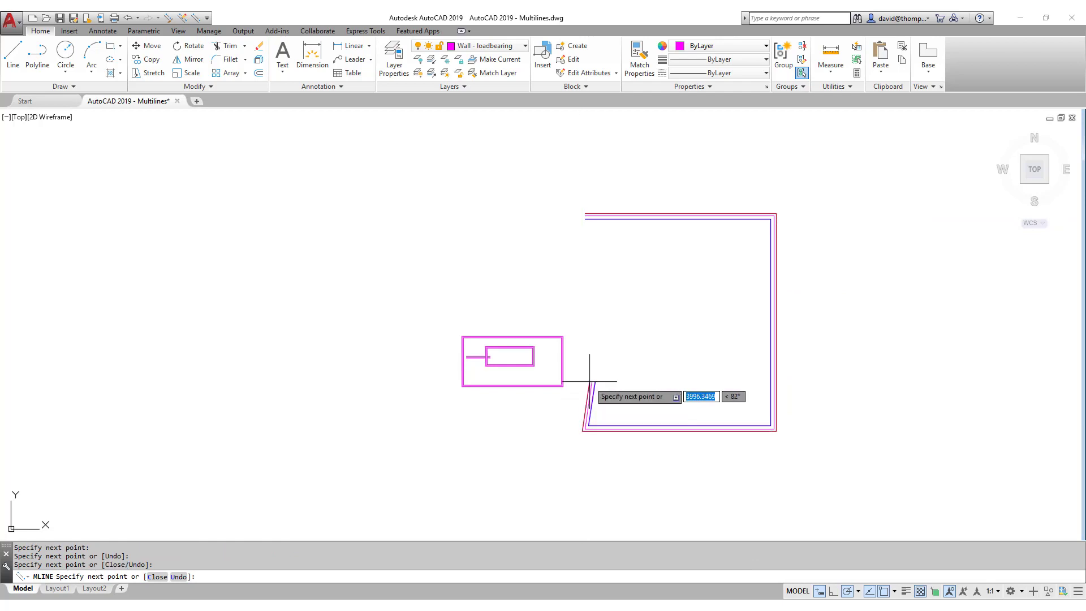
text(c)
key(Return)
scroll(589, 432, up, 5)
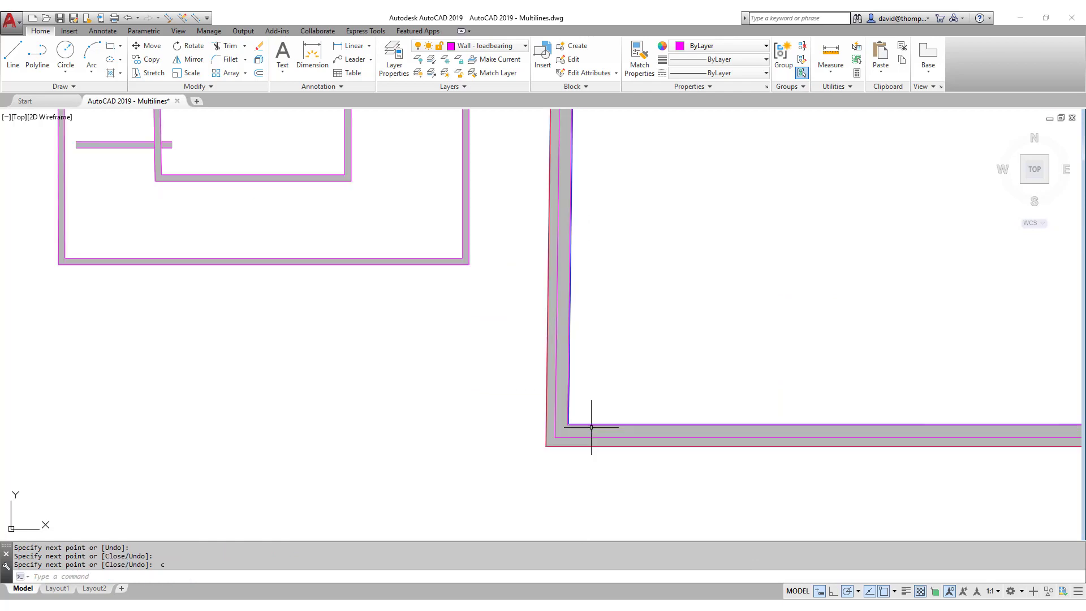
scroll(560, 436, down, 5)
scroll(634, 357, up, 2)
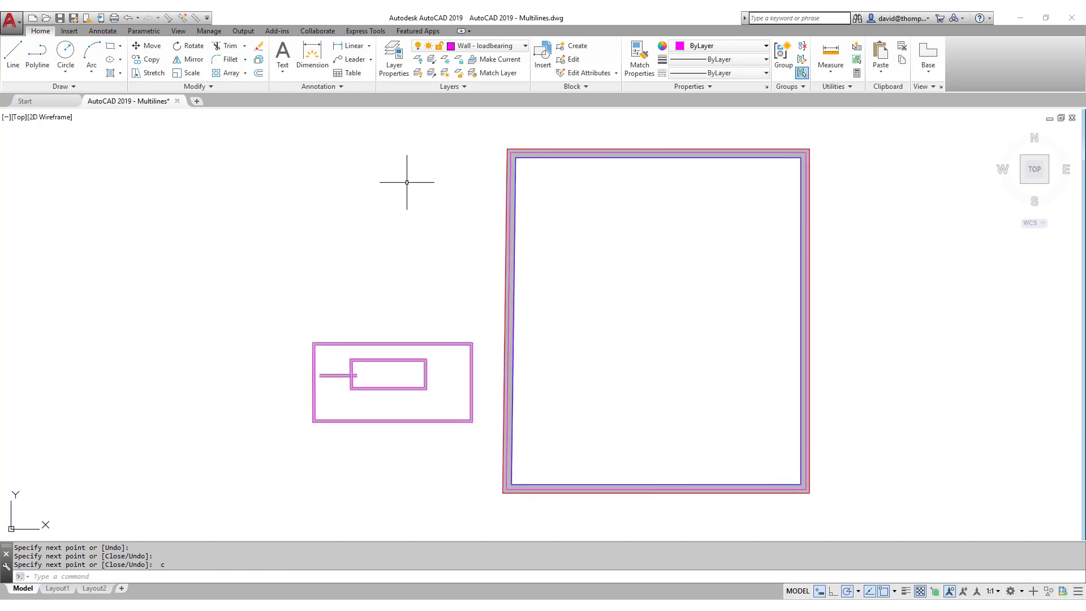
click(174, 21)
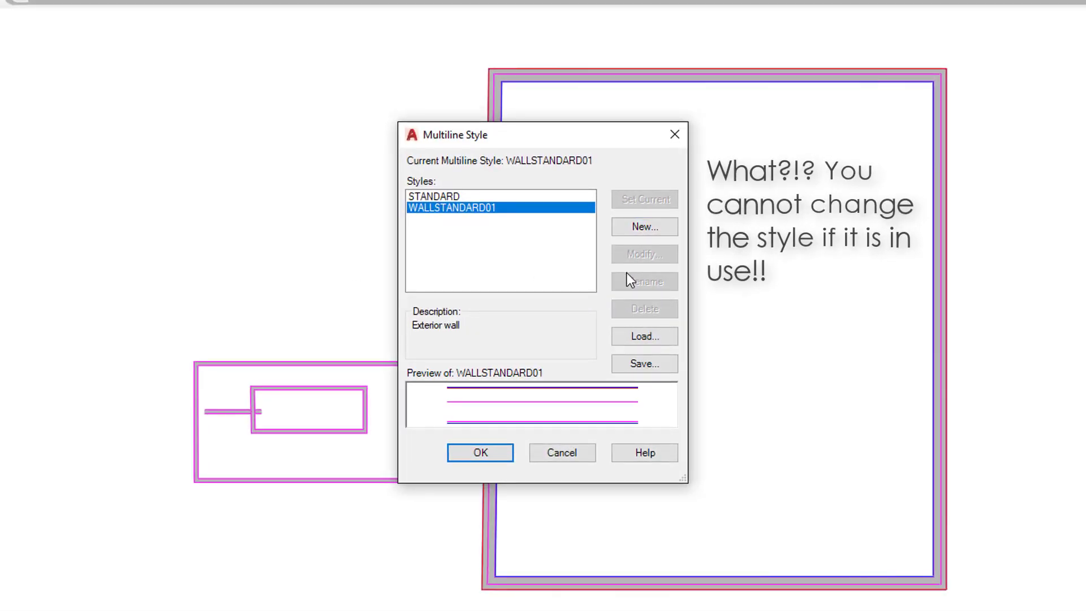
click(559, 453)
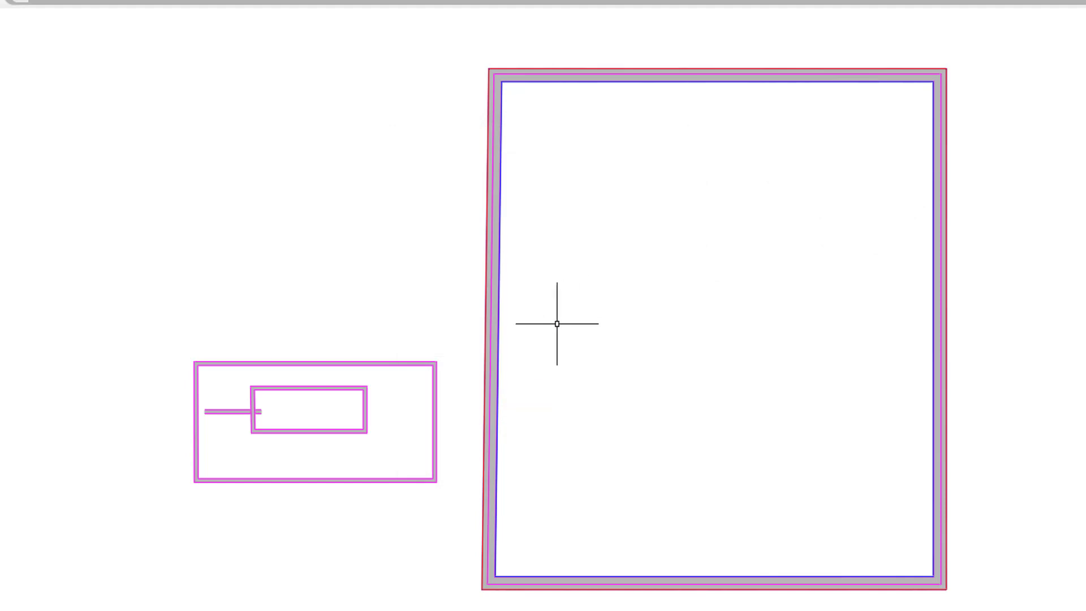
click(494, 341)
right_click(504, 342)
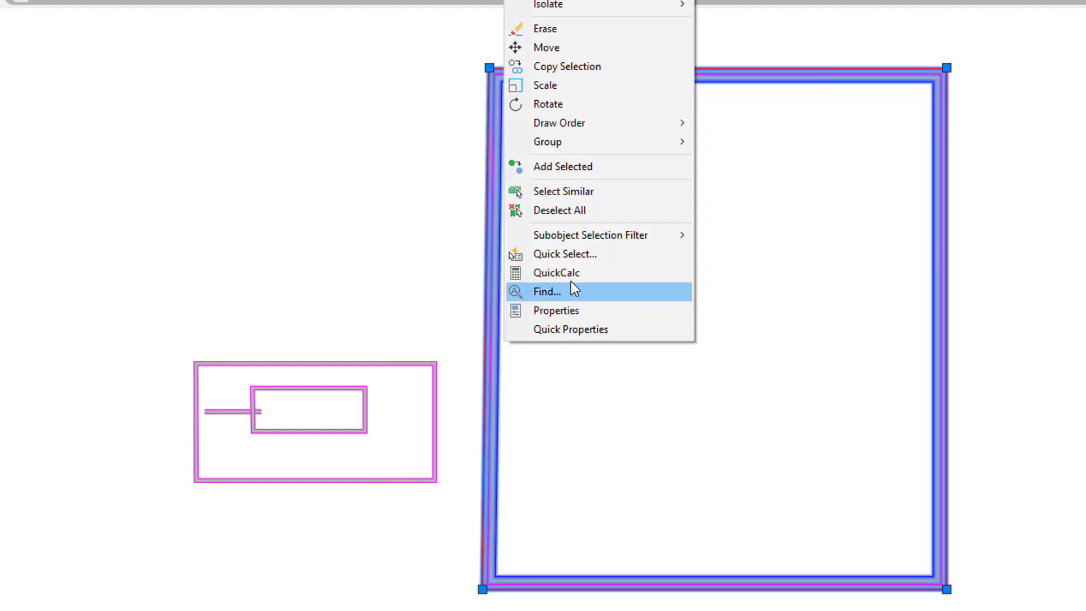
mouse_move(597, 129)
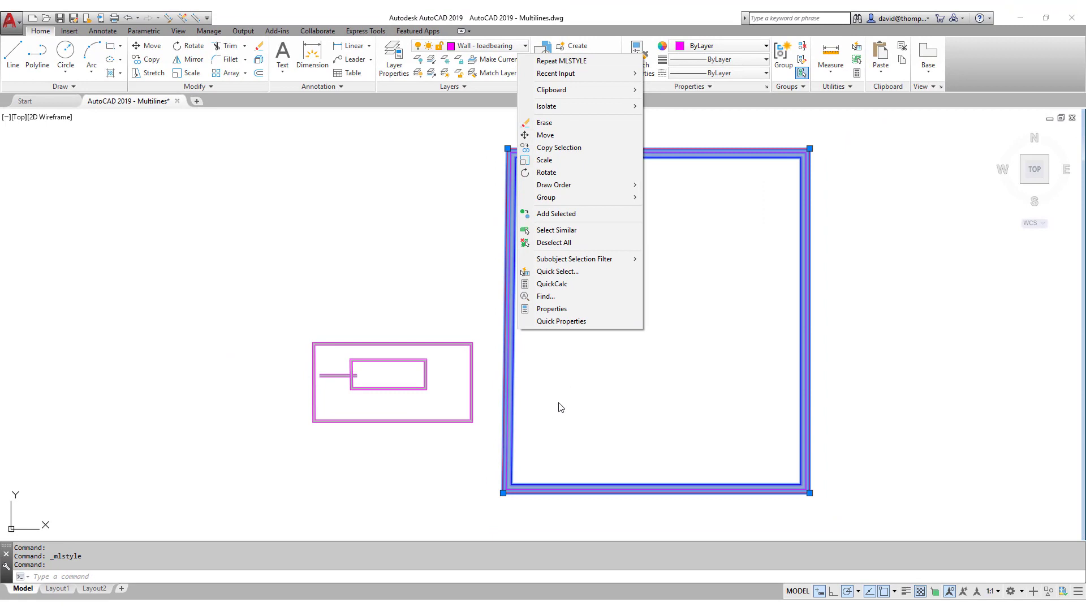
key(Escape)
scroll(521, 430, up, 8)
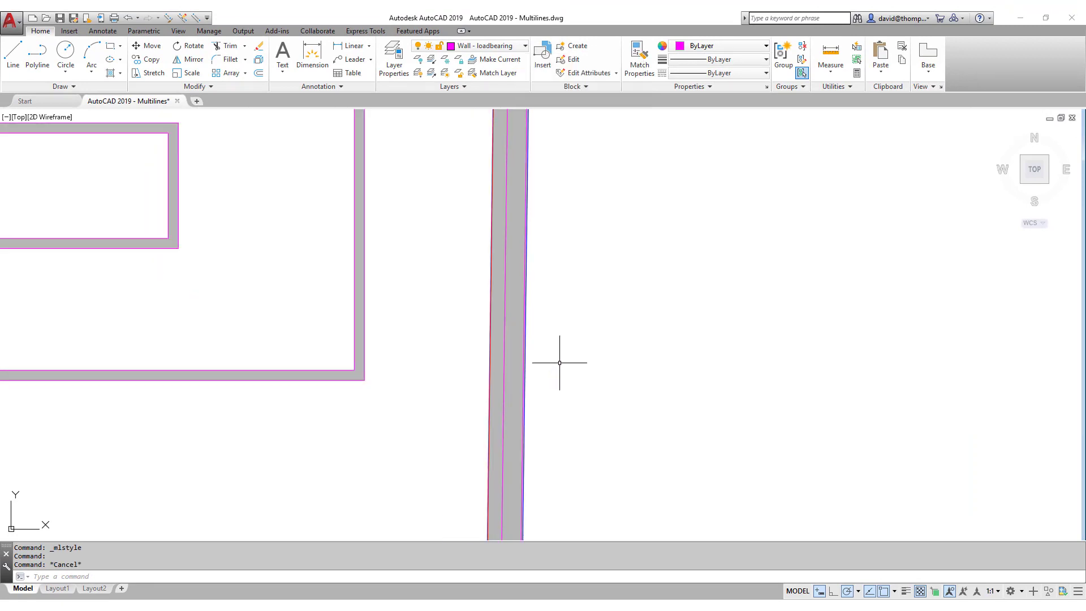
scroll(553, 372, down, 6)
scroll(480, 195, down, 2)
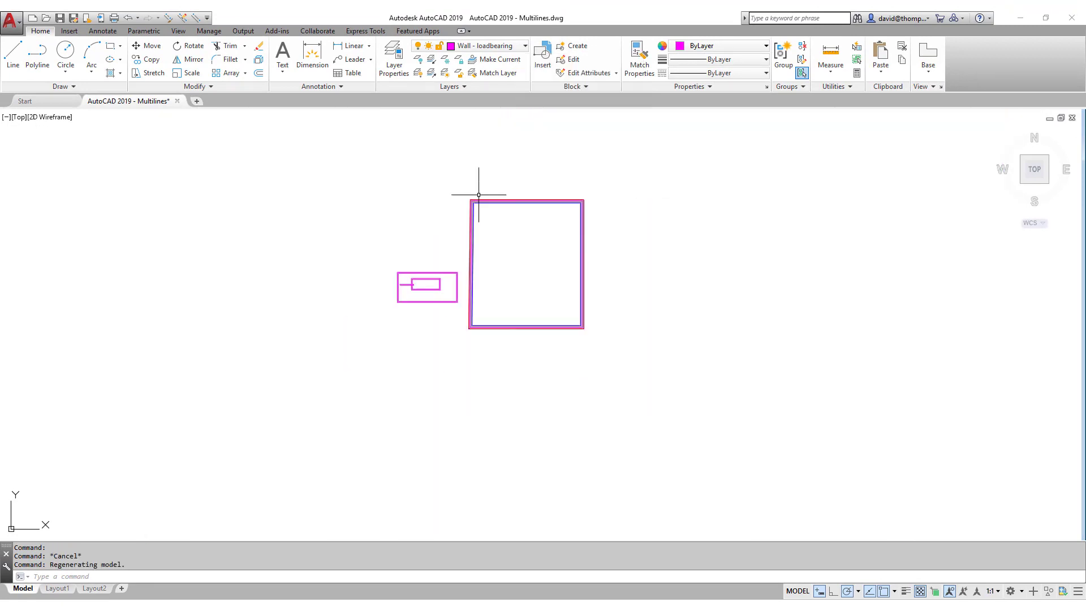
Erase the closed wall drawn with the WALLSTANDARD01 style.
click(475, 264)
right_click(488, 262)
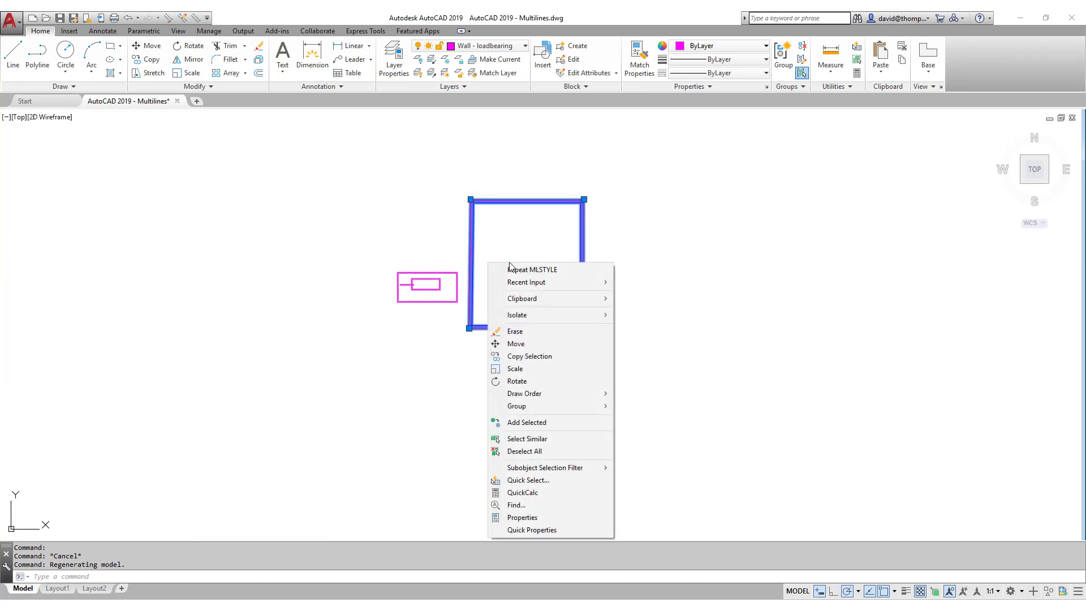
click(517, 331)
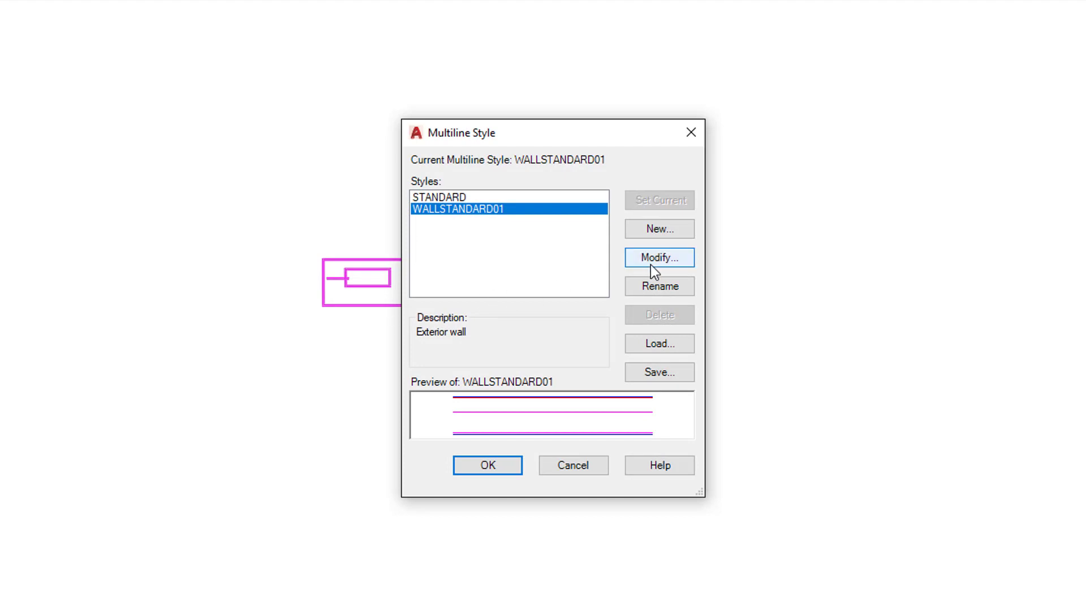
Modify the WALLSTANDARD01 multiline style to use None as its fill colour.
click(656, 259)
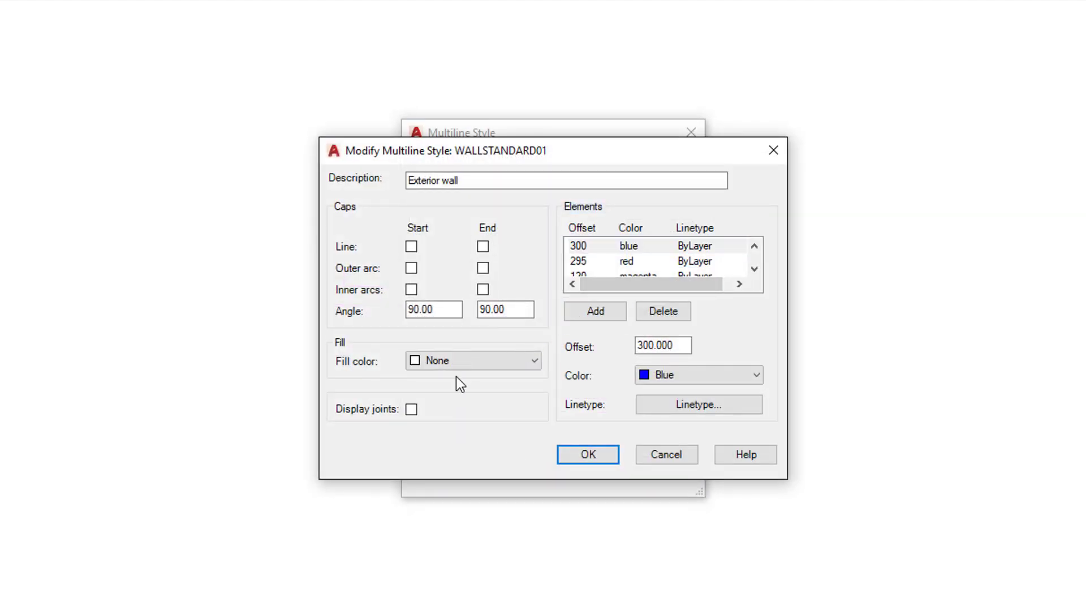
click(591, 456)
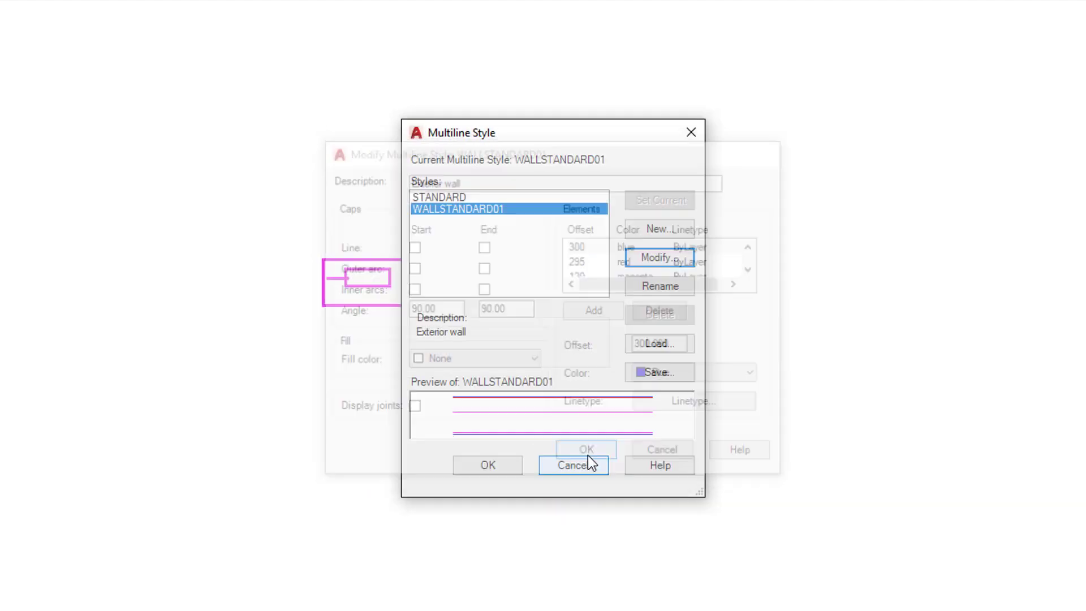
click(490, 464)
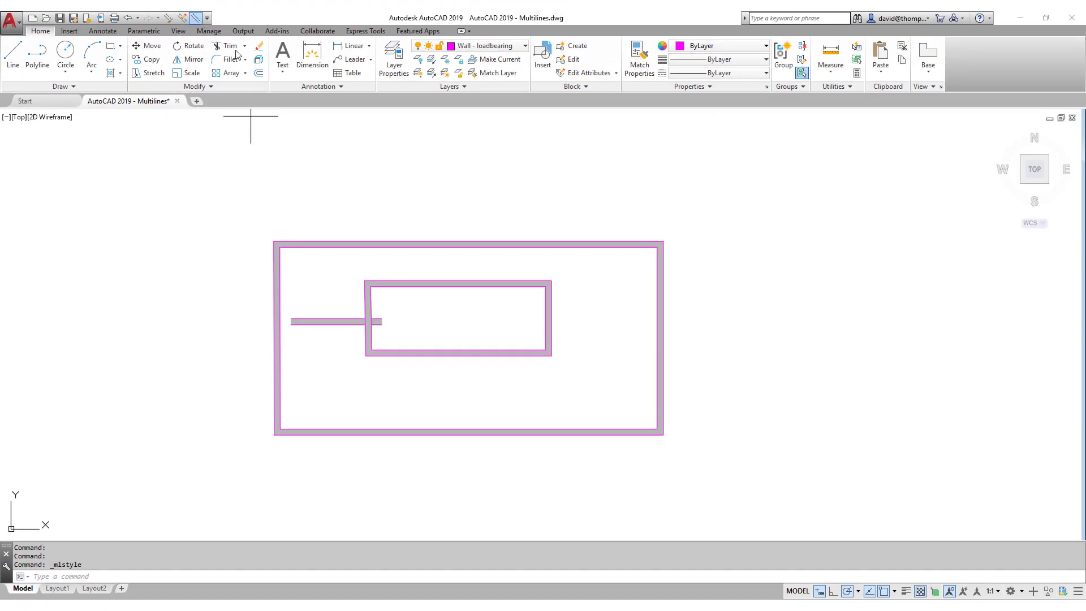
Draw a closed rectangular WALLSTANDARD01 wall about 27470 wide to the right of the existing walls.
scroll(314, 305, down, 8)
click(450, 225)
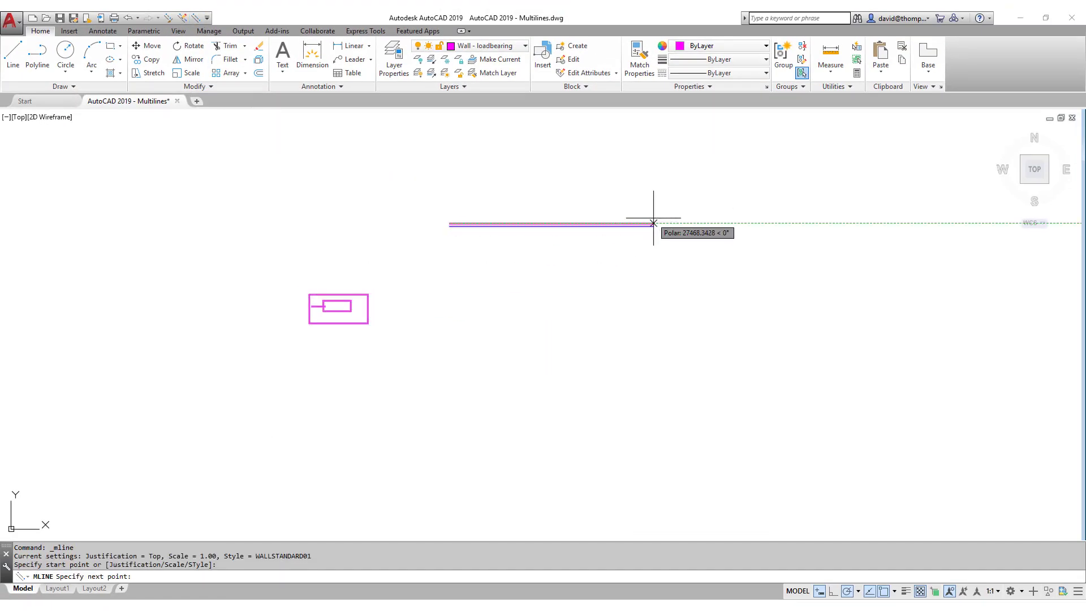
click(653, 224)
click(652, 402)
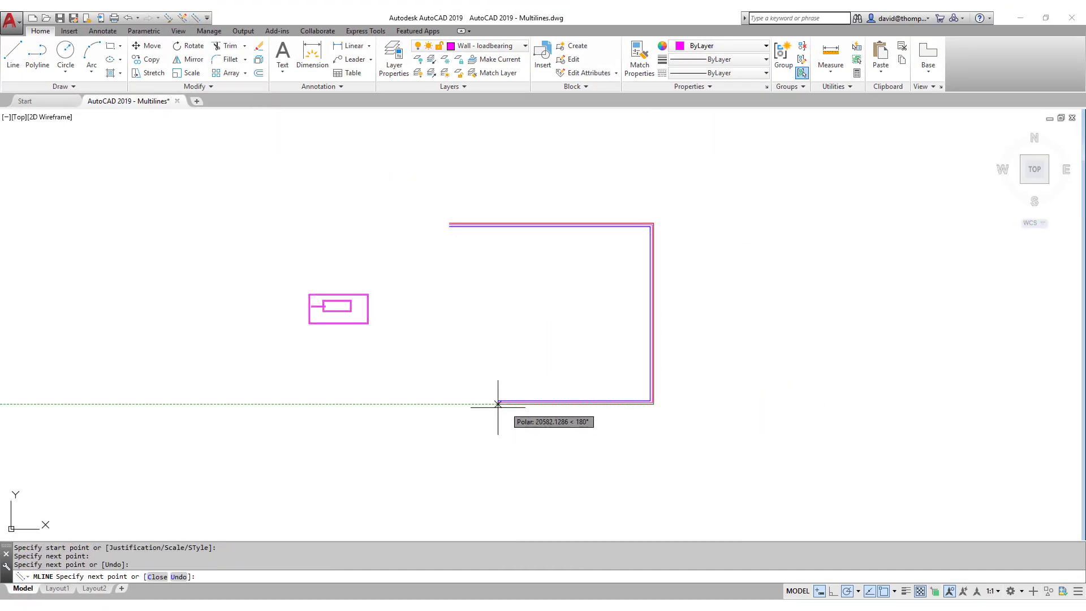
click(450, 402)
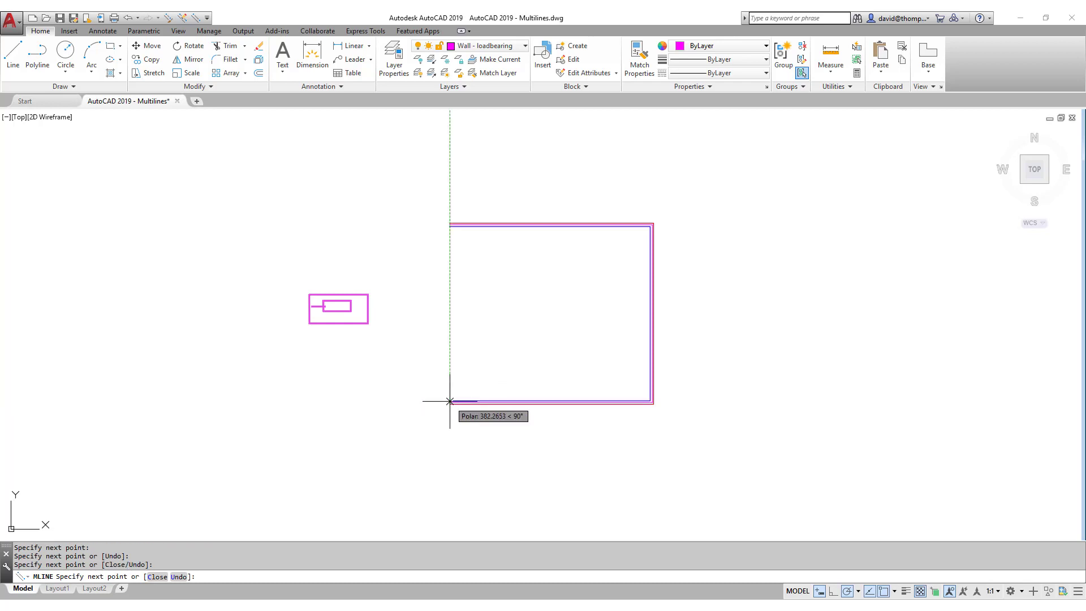
right_click(450, 402)
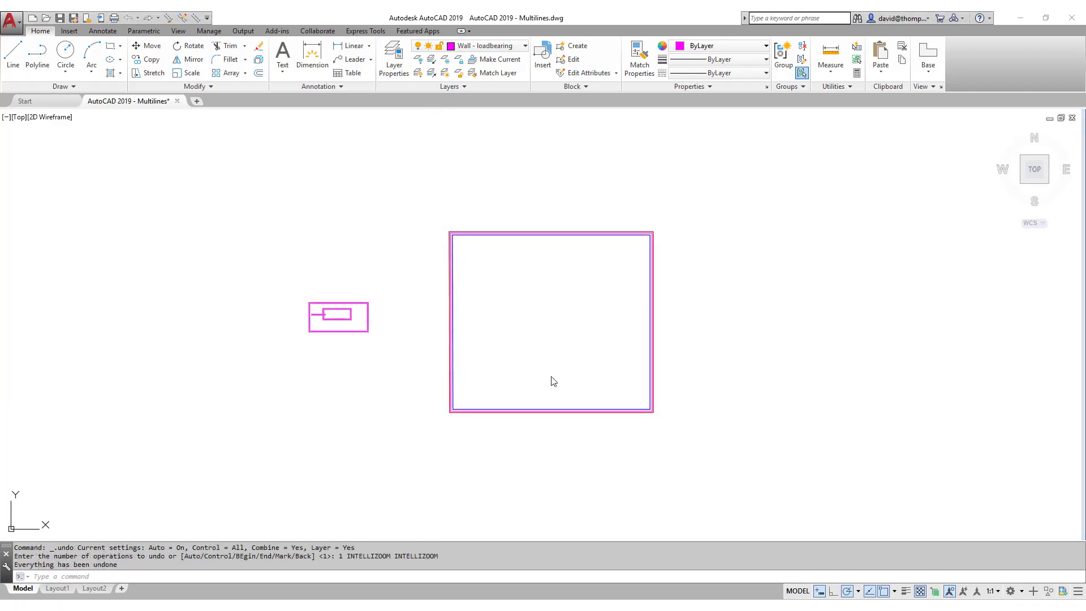
scroll(452, 412, up, 10)
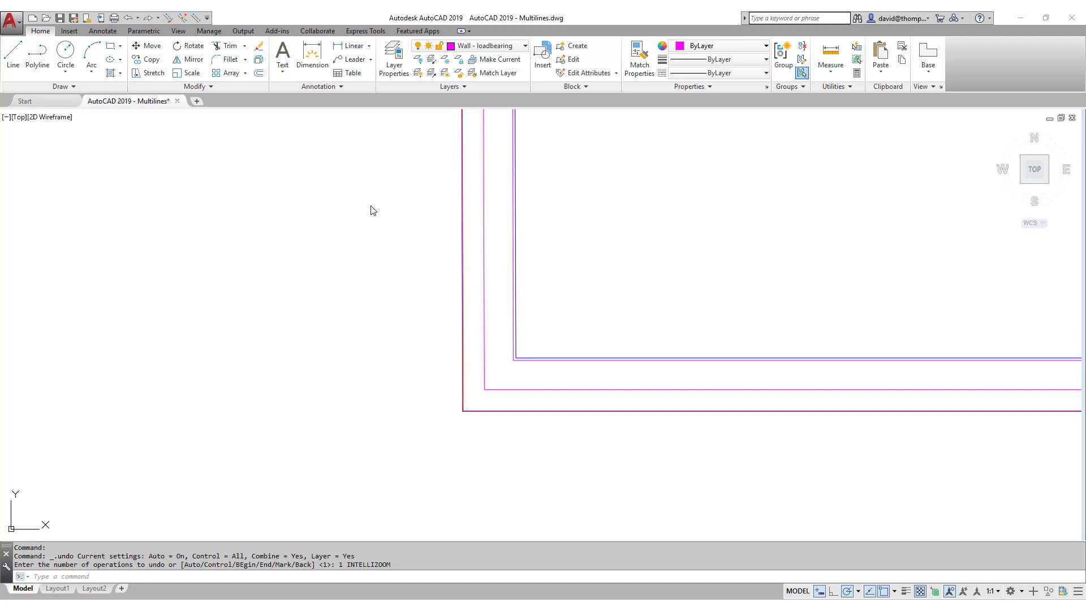
Erase the closed rectangular wall that was drawn with the unfilled WALLSTANDARD01 style.
click(462, 219)
right_click(462, 220)
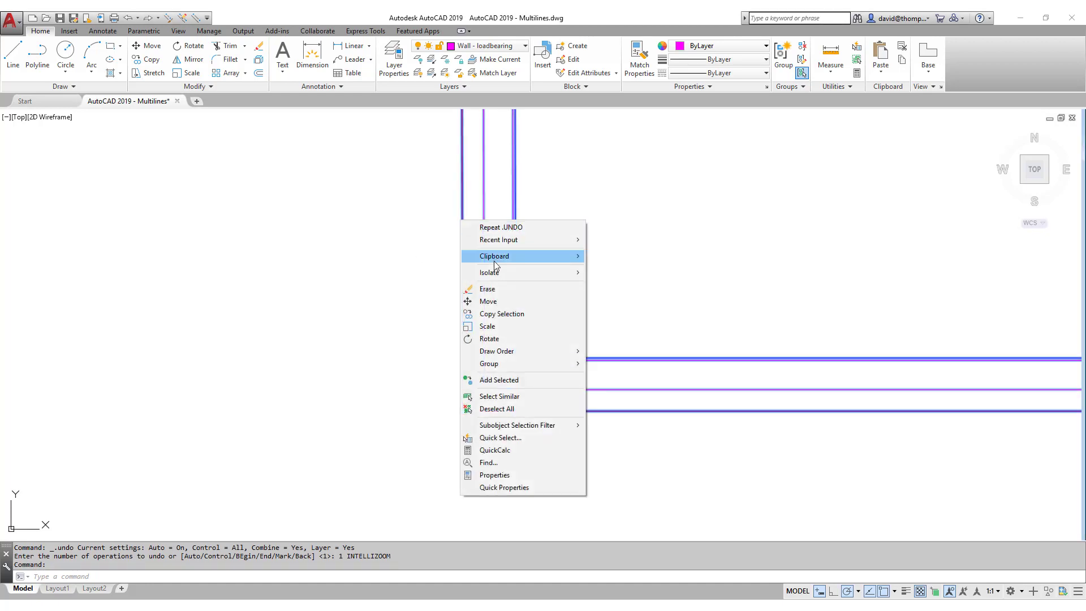
click(487, 289)
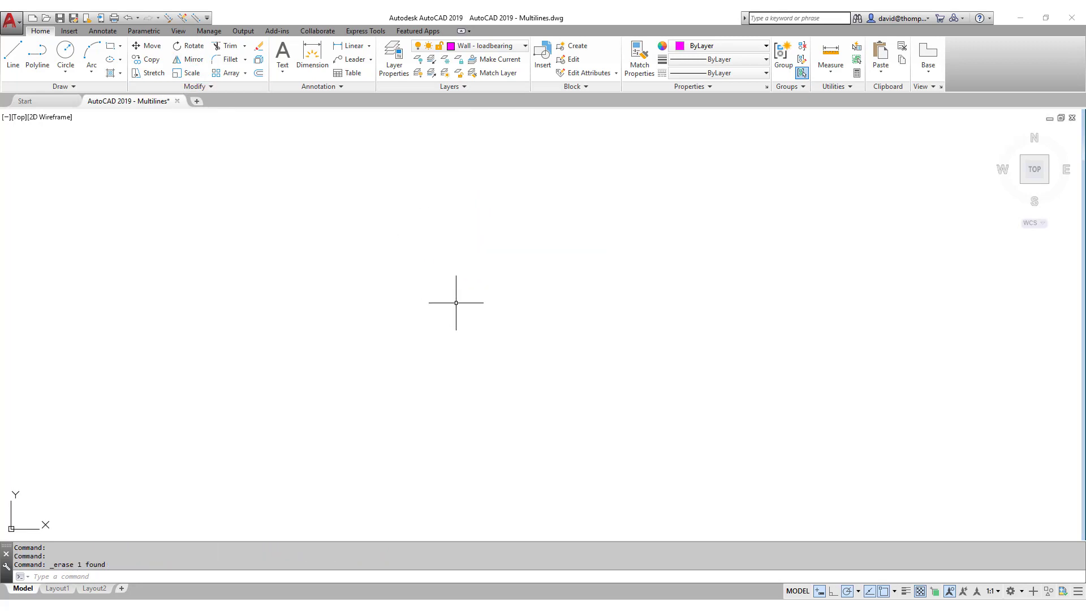
Modify the WALLSTANDARD01 multiline style to have line caps at both the start and the end.
scroll(400, 225, down, 5)
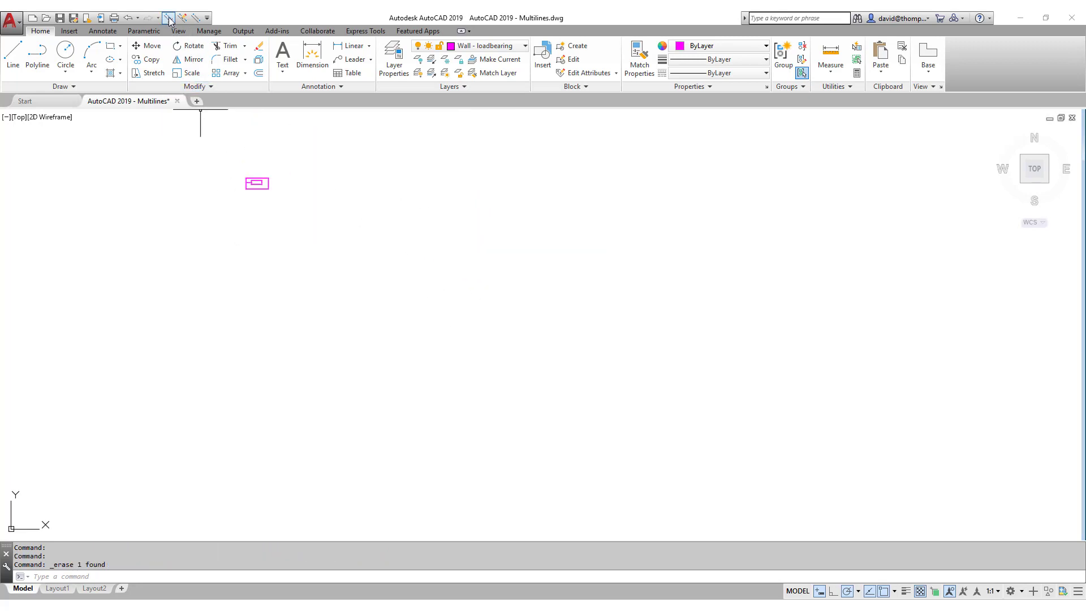
click(168, 19)
click(610, 269)
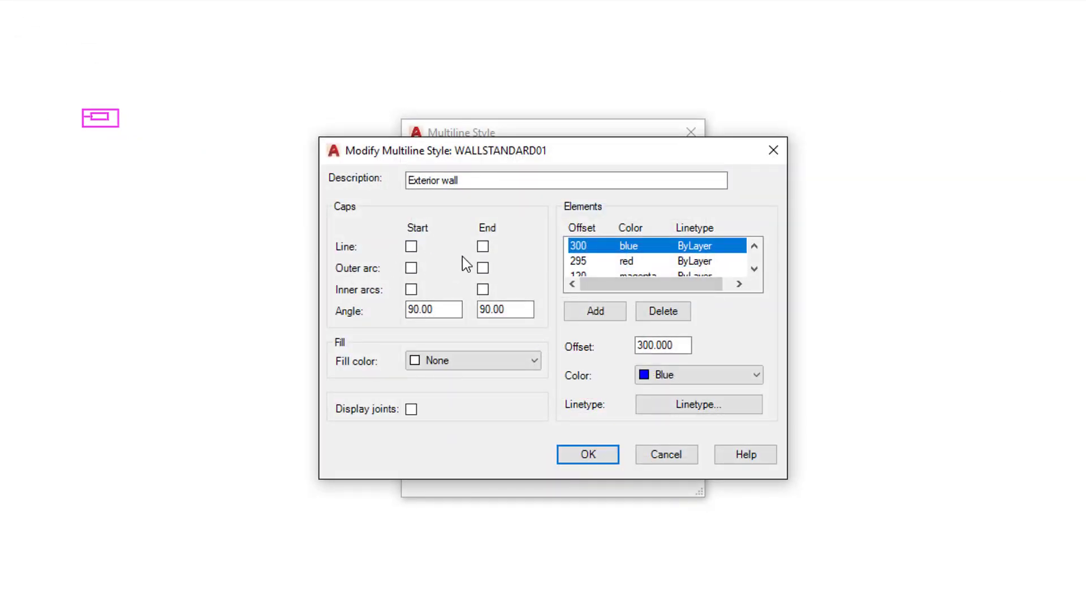
click(410, 248)
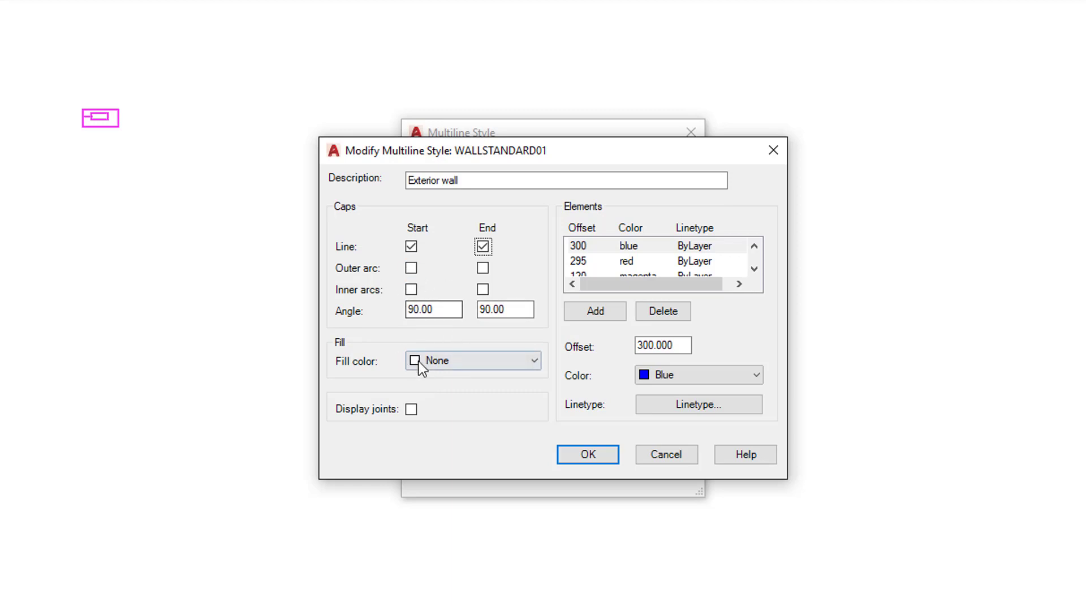
click(587, 456)
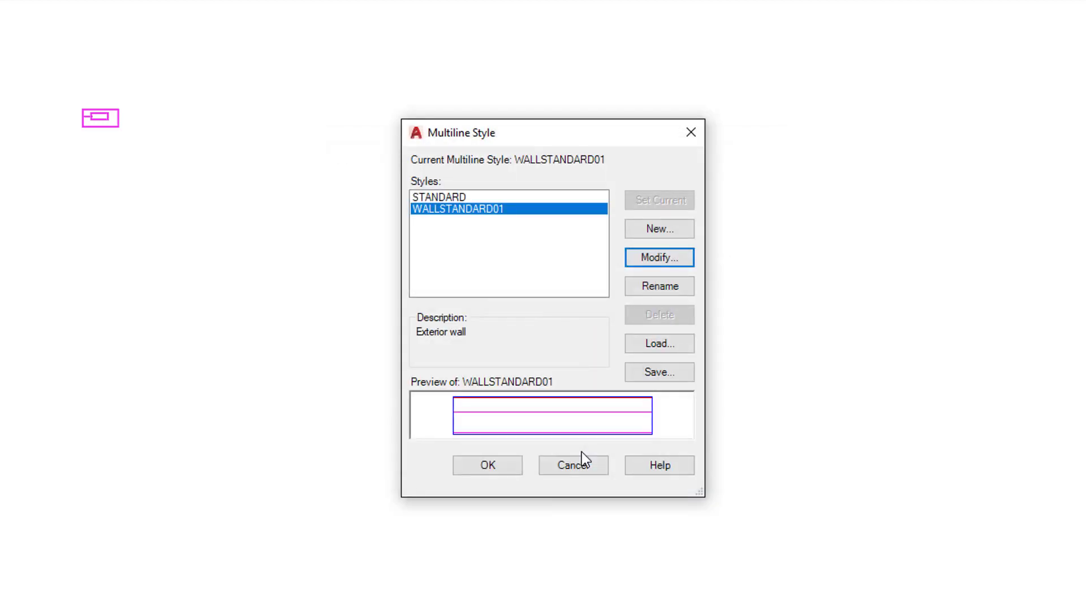
click(490, 466)
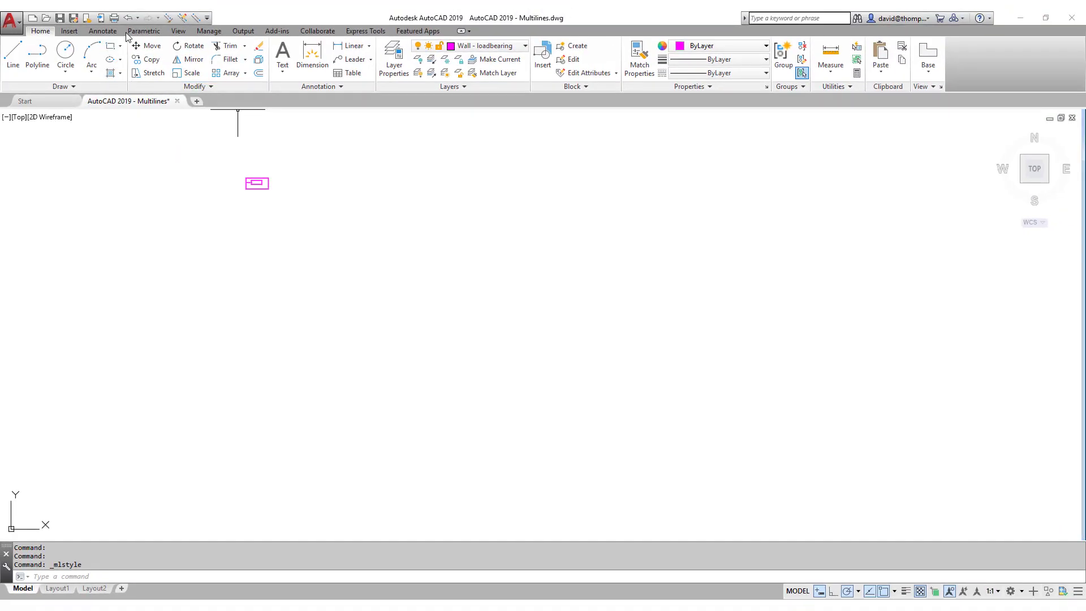
Draw an open four-segment WALLSTANDARD01 wall below and to the right of the existing walls, leaving a gap between its ends.
click(195, 18)
click(384, 264)
click(585, 265)
click(559, 331)
click(402, 302)
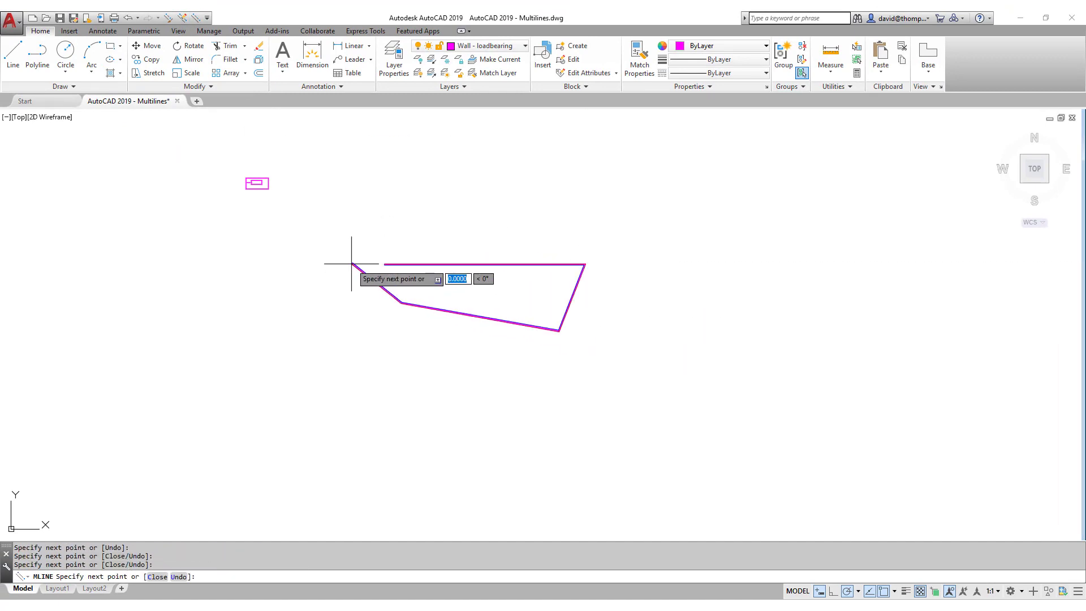
click(351, 263)
key(Return)
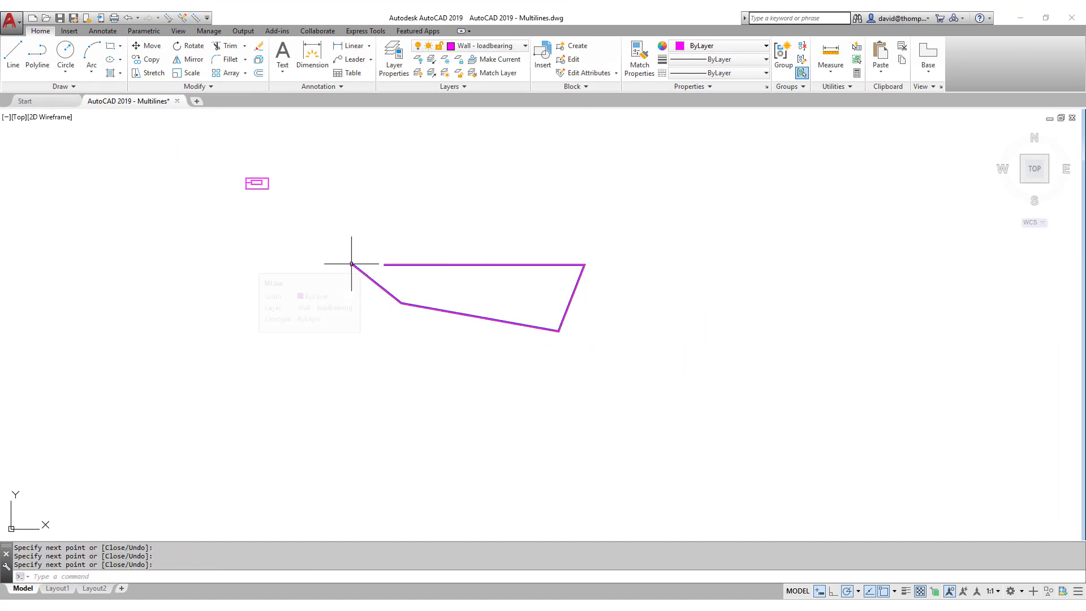
Inspect the capped wall ends and draw a small rectangle across the horizontal upper segment of the open wall.
scroll(348, 264, up, 8)
scroll(364, 235, up, 2)
scroll(323, 262, down, 2)
scroll(650, 254, up, 3)
scroll(627, 253, down, 8)
scroll(569, 280, down, 2)
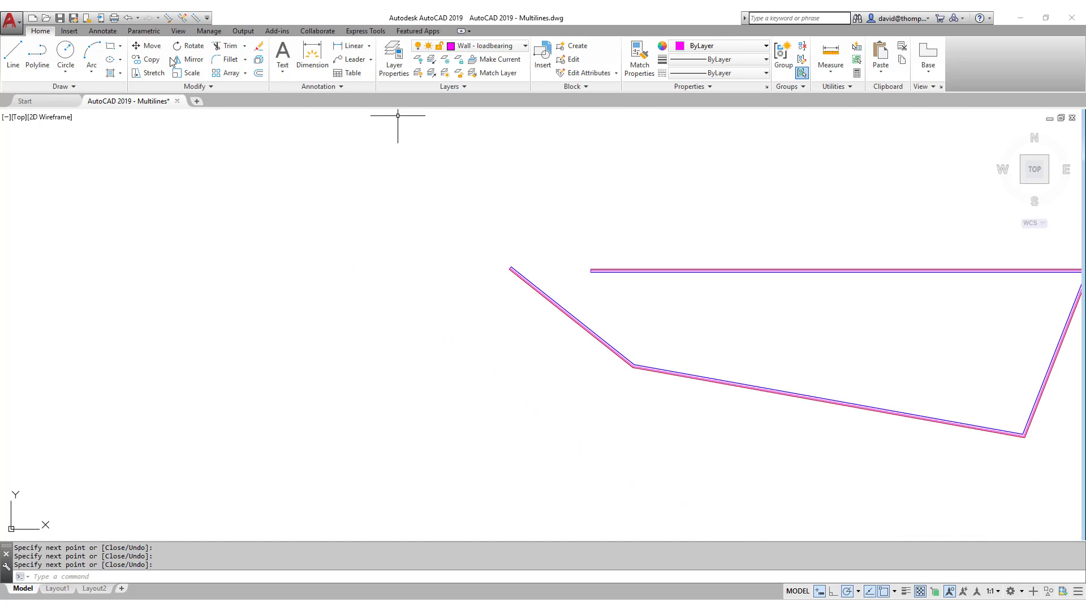
click(111, 46)
click(702, 290)
click(754, 249)
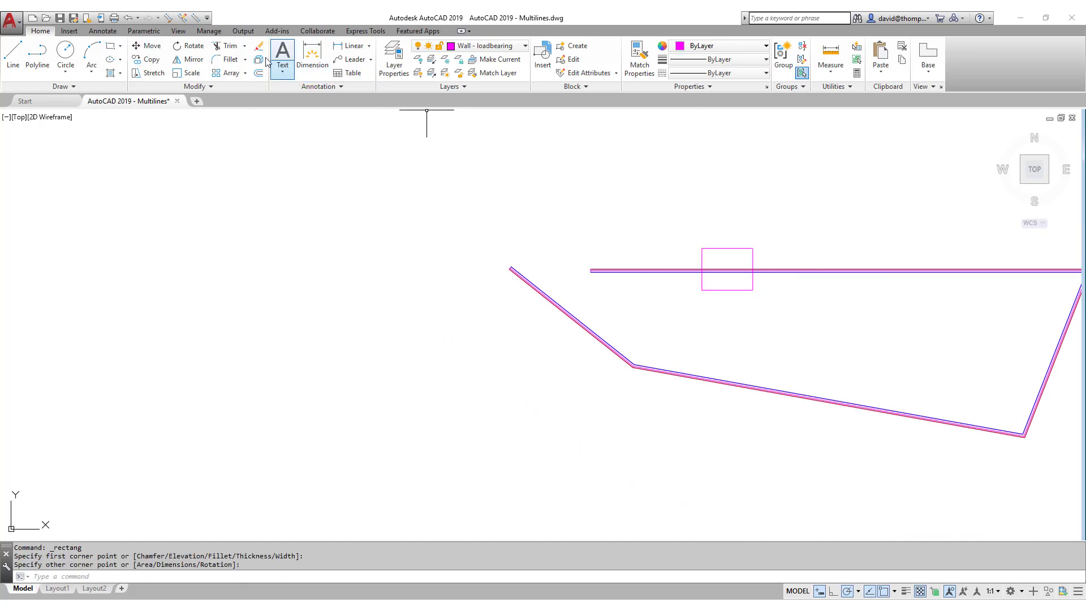
Trim the upper wall segment inside the small rectangle to make an opening, and erase the rectangle.
click(227, 46)
click(736, 248)
key(Return)
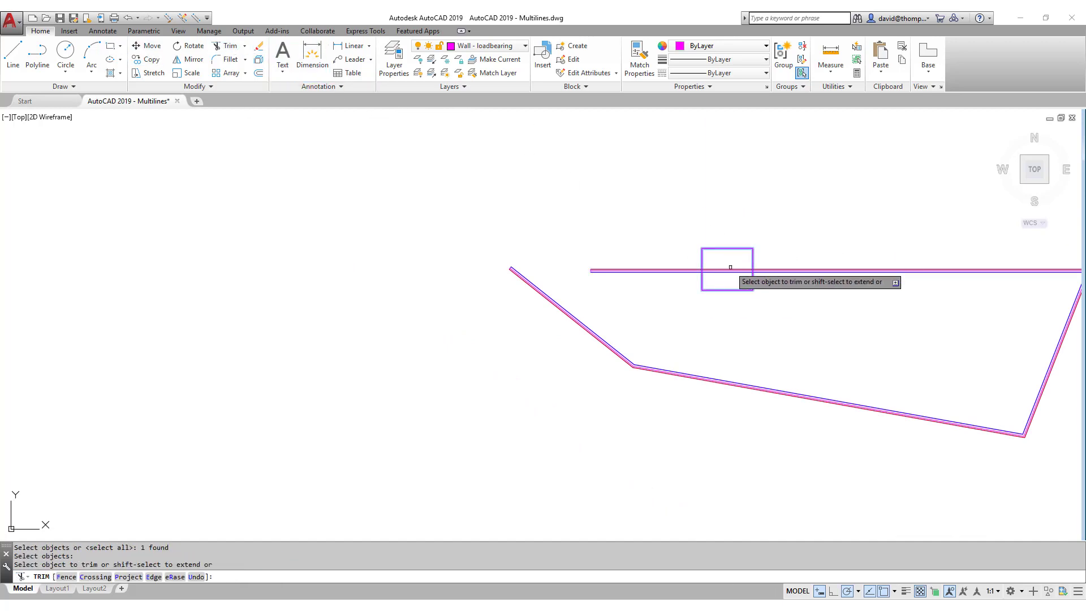
right_click(735, 264)
click(753, 270)
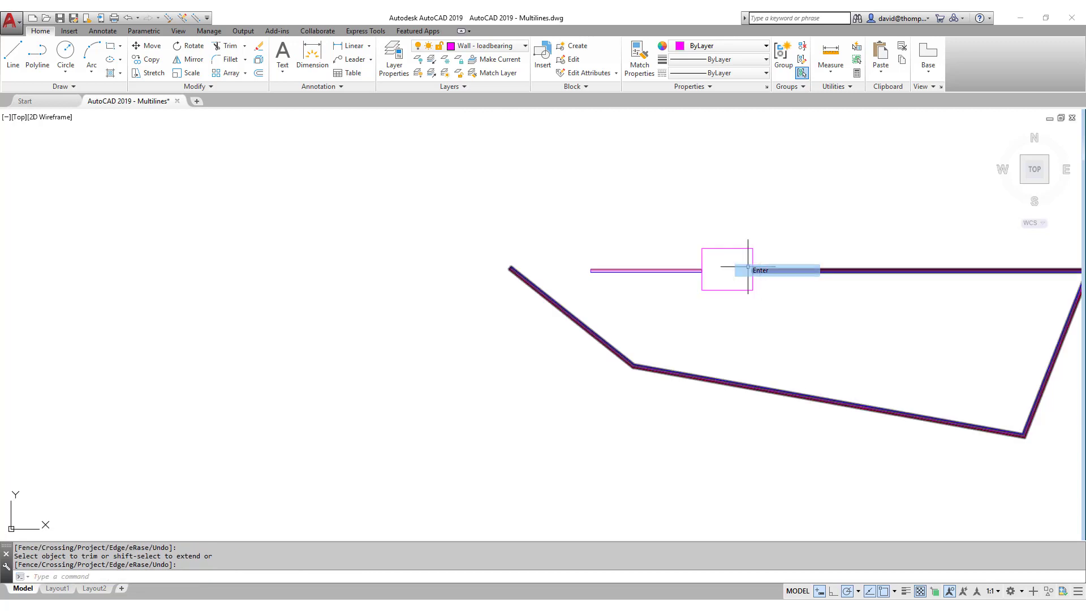
click(733, 249)
right_click(733, 249)
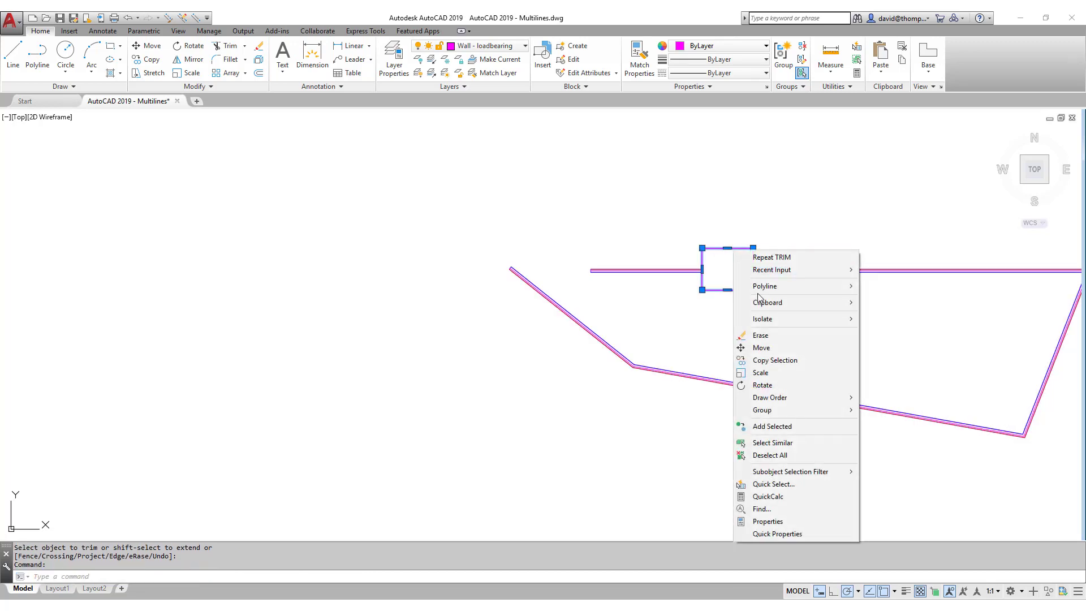
click(761, 336)
Examine the end caps at the trimmed opening and the Justification, Scale and Style options of the multiline command.
scroll(718, 286, up, 8)
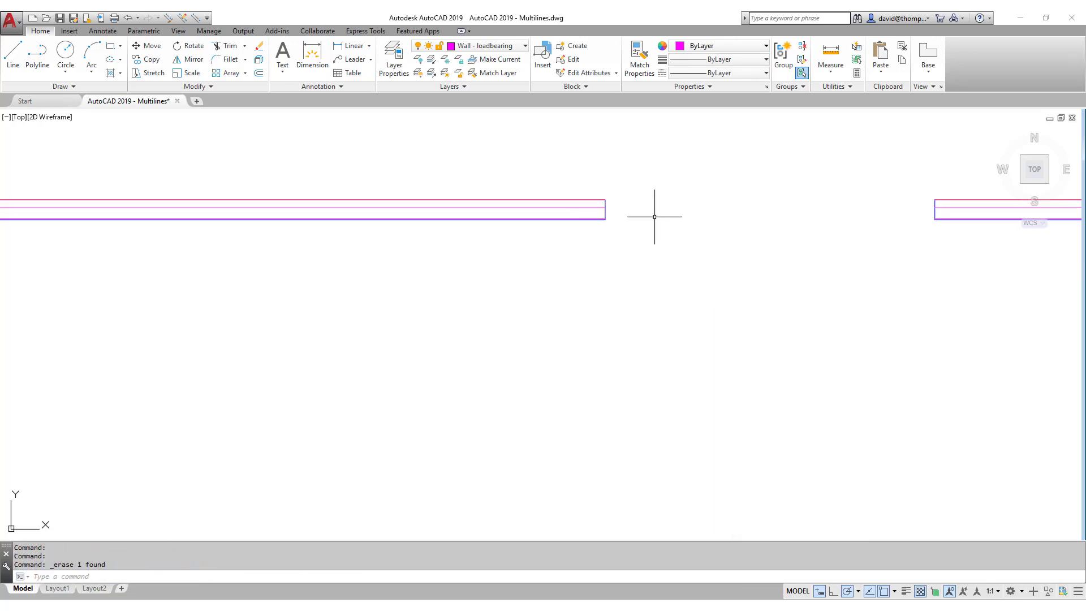
scroll(948, 216, up, 6)
scroll(869, 216, down, 6)
scroll(563, 202, down, 4)
scroll(585, 215, down, 2)
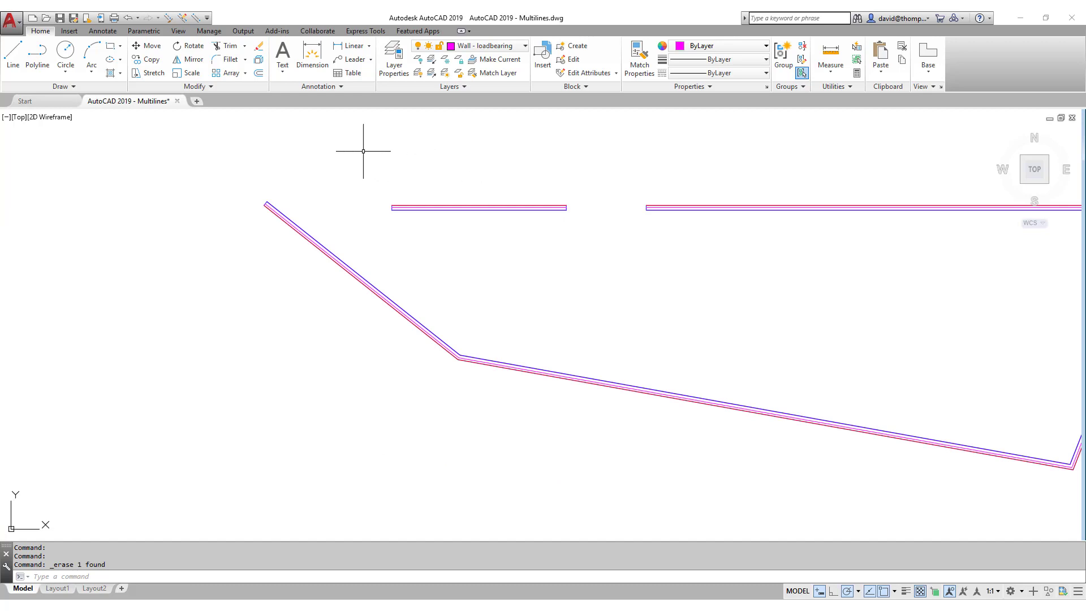
click(196, 19)
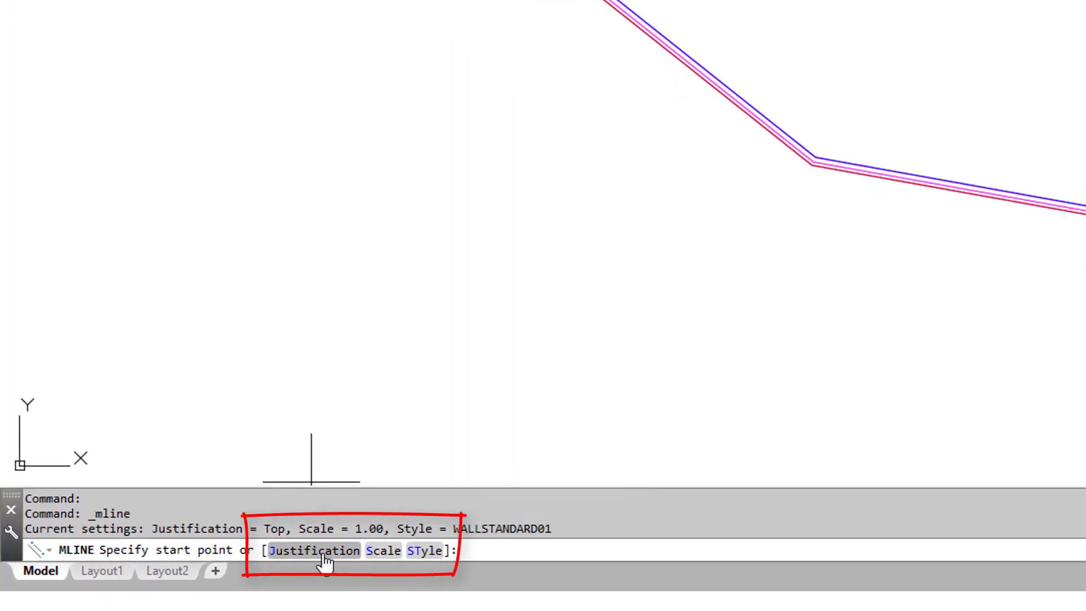
click(315, 551)
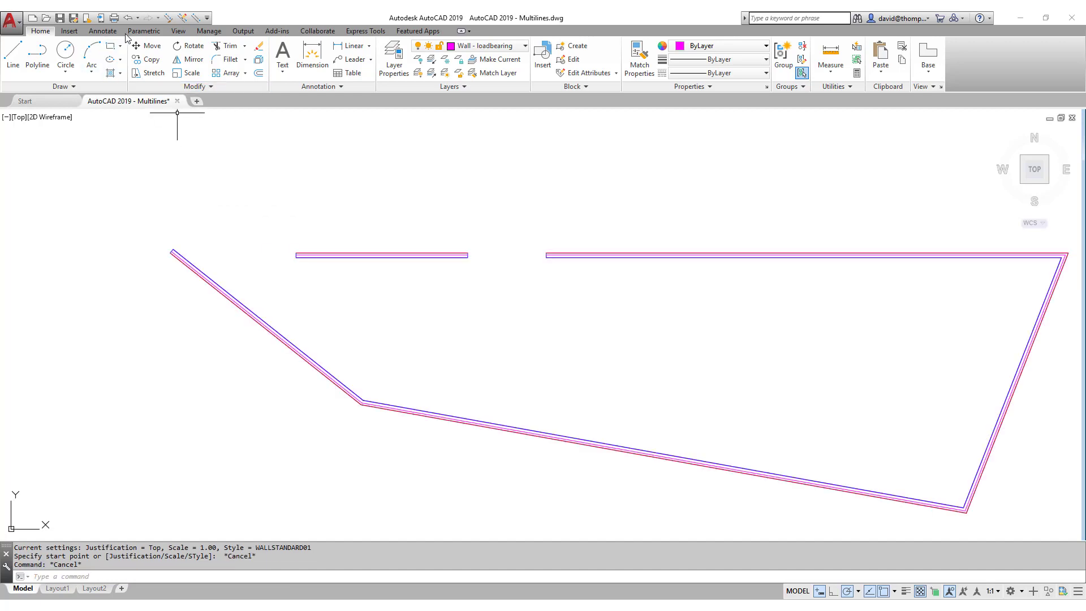
Draw a short vertical WALLSTANDARD01 wall crossing the upper wall just past the trimmed opening.
click(196, 20)
click(610, 293)
click(604, 200)
key(Return)
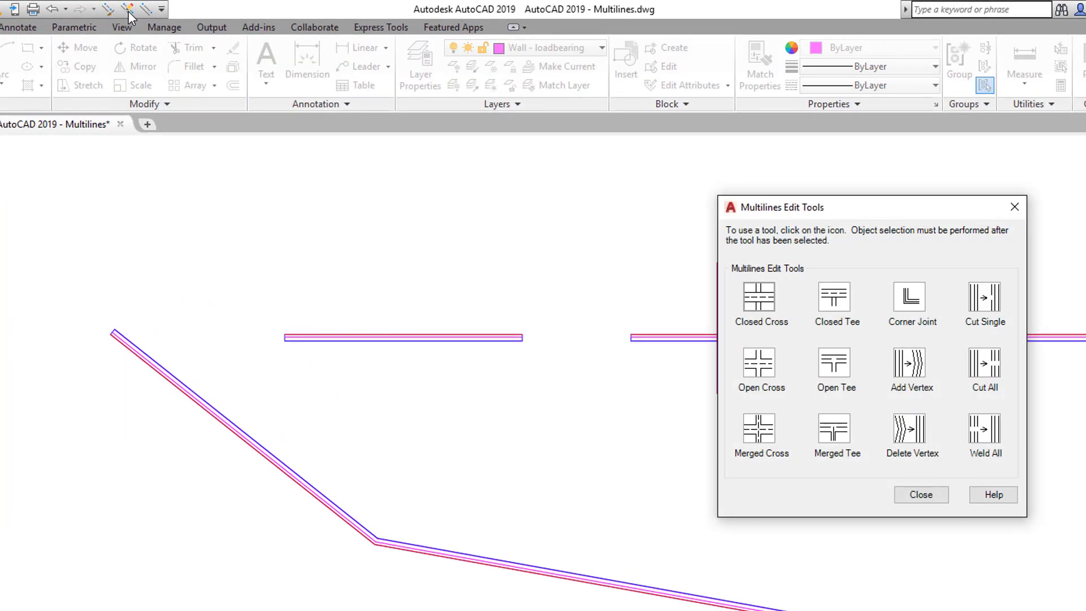
Try Corner Joint between the short upper segment and the slanted wall, and between that segment and the short vertical wall.
click(910, 306)
click(366, 339)
click(290, 468)
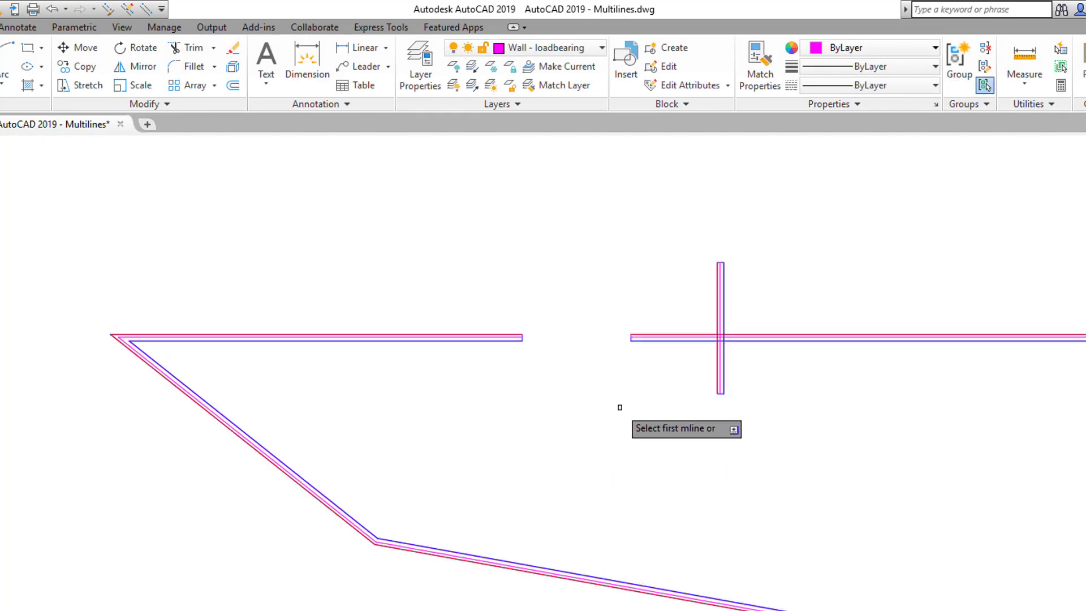
click(523, 338)
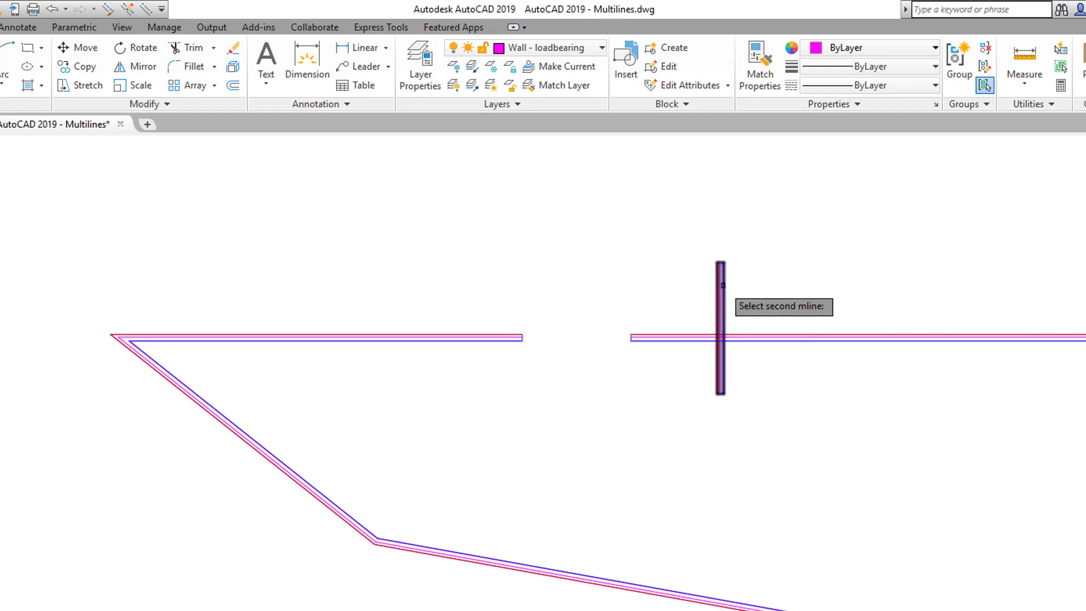
click(721, 306)
key(Escape)
Try moving both endpoints of the short vertical wall toward the former opening and inspect its junction with the upper wall.
click(724, 300)
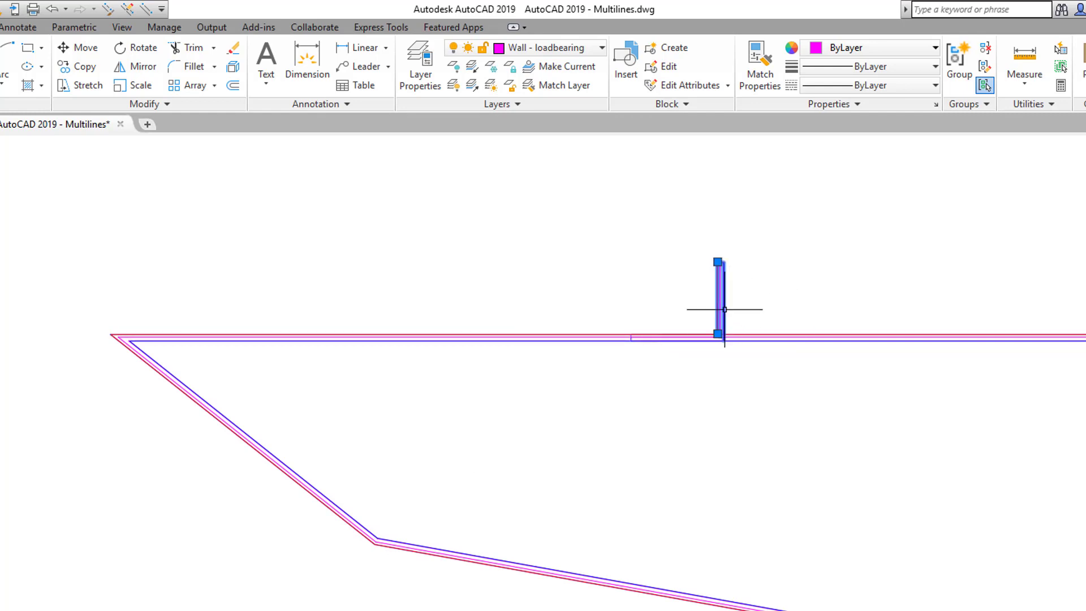
click(718, 262)
click(580, 261)
click(719, 333)
click(567, 333)
key(Escape)
scroll(596, 322, up, 6)
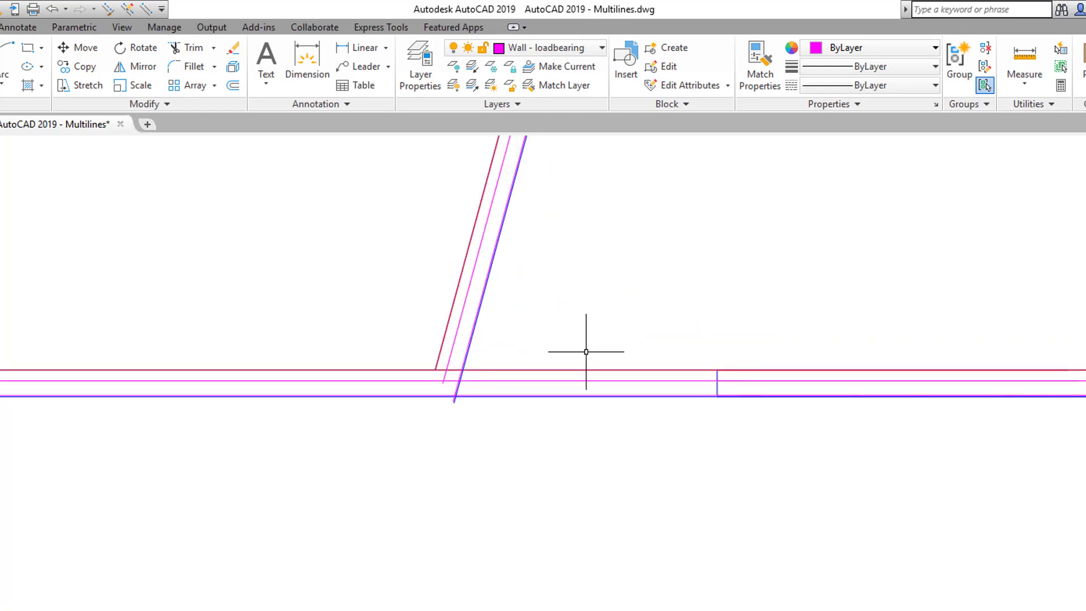
scroll(535, 400, down, 5)
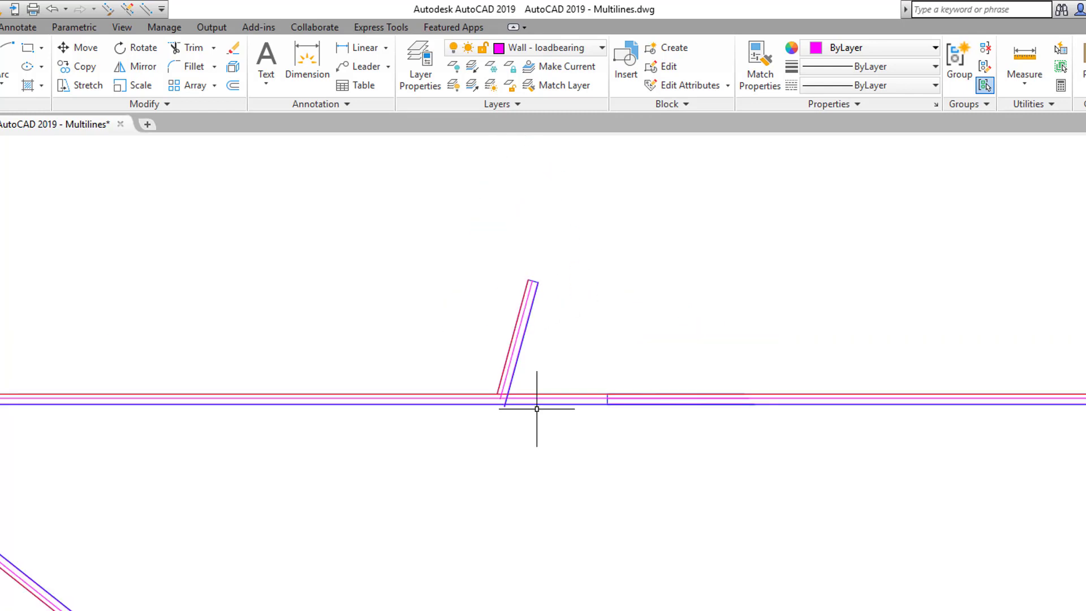
Undo the endpoint moves of the short wall and both corner joints.
click(53, 10)
click(52, 10)
click(52, 10)
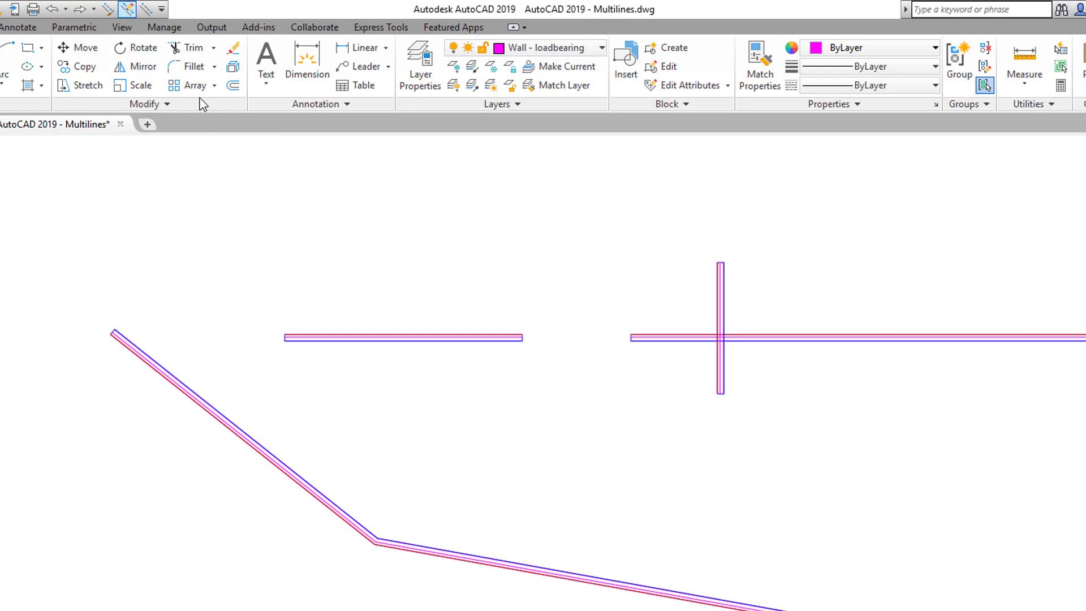
Apply an Open Cross where the short vertical wall crosses the upper wall.
click(128, 9)
click(755, 380)
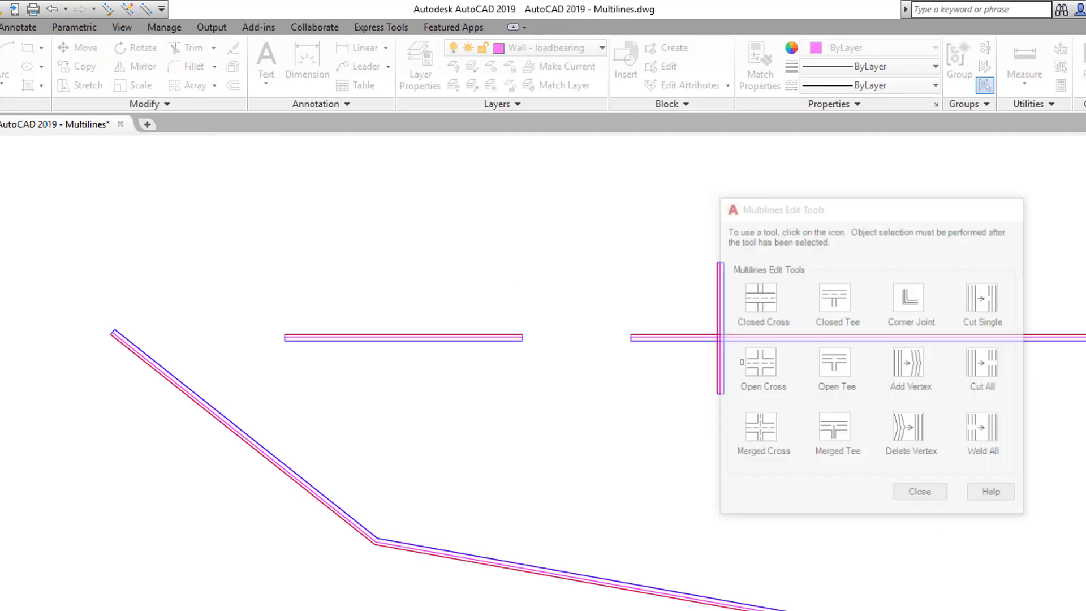
click(721, 323)
click(702, 342)
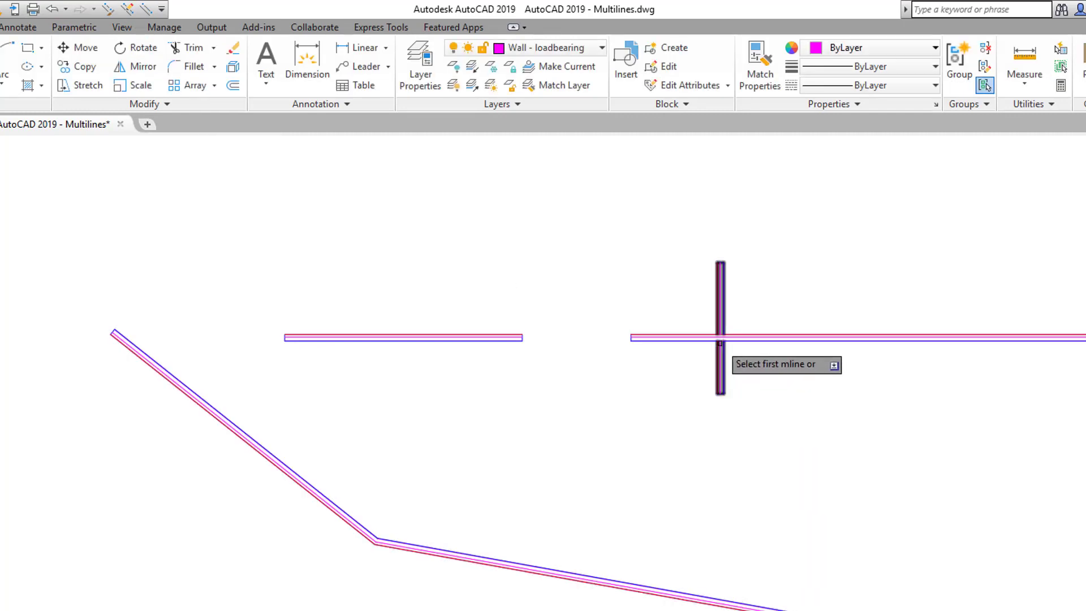
scroll(679, 356, up, 10)
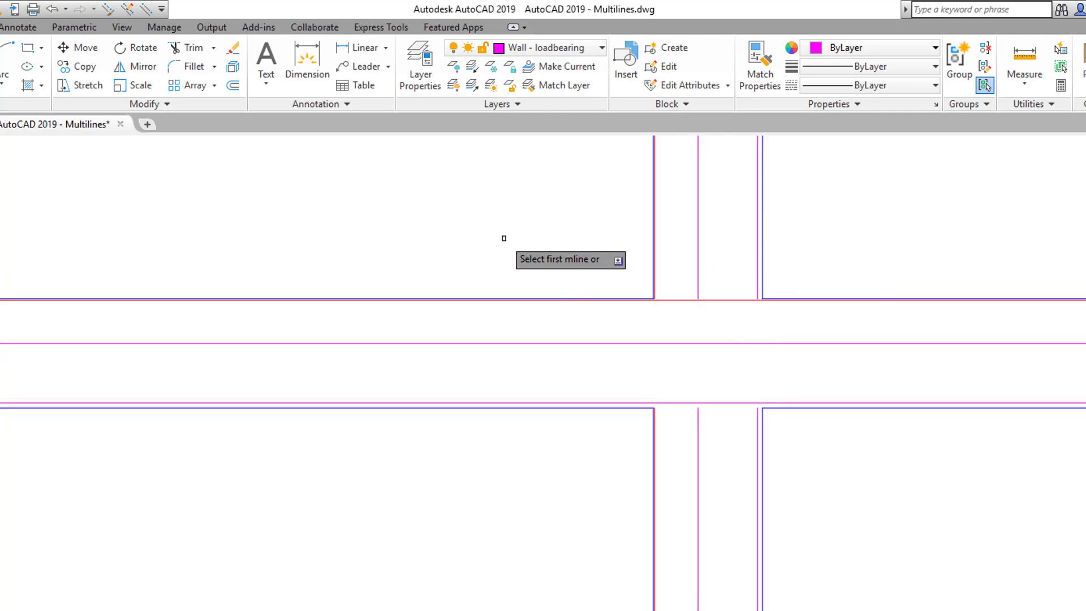
double_click(654, 283)
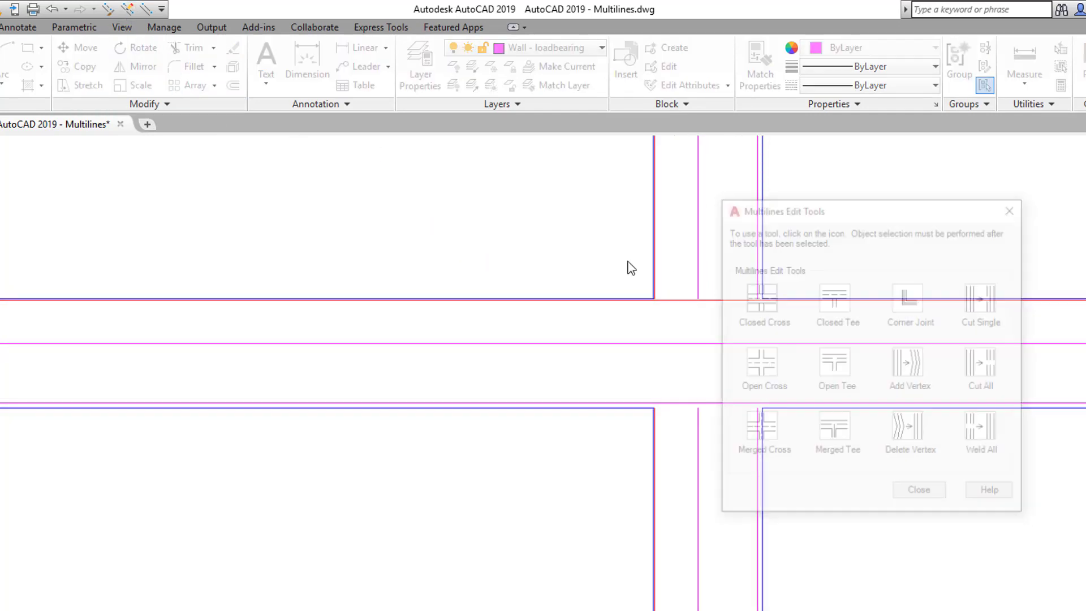
click(759, 295)
scroll(678, 421, down, 5)
scroll(648, 408, down, 2)
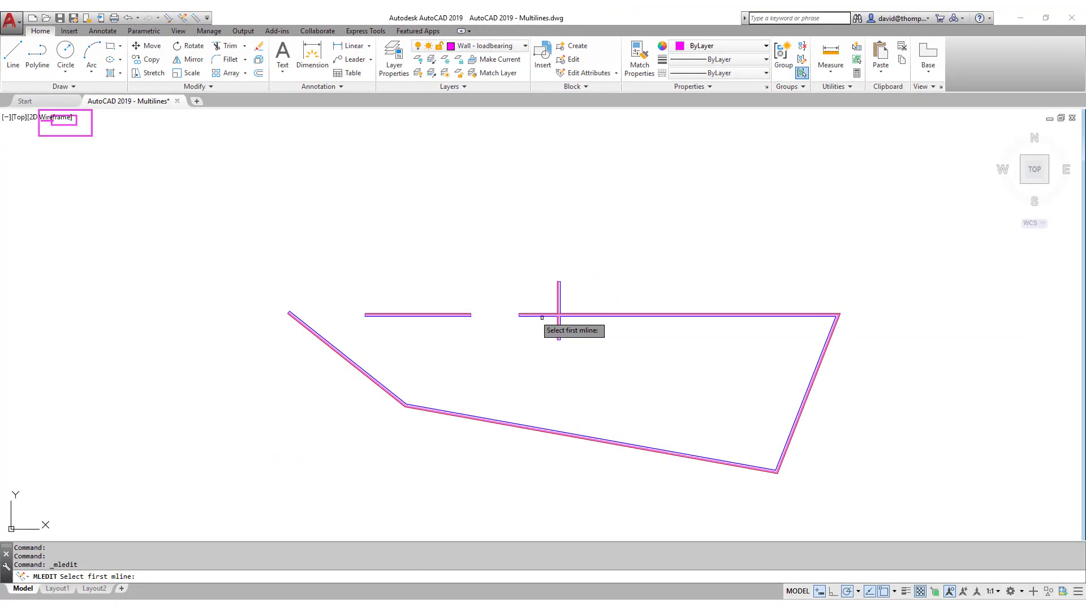
scroll(638, 404, up, 6)
scroll(573, 282, down, 6)
key(Escape)
Draw a second short vertical wall across the upper wall, between the first crossing and the far corner.
click(195, 19)
click(669, 252)
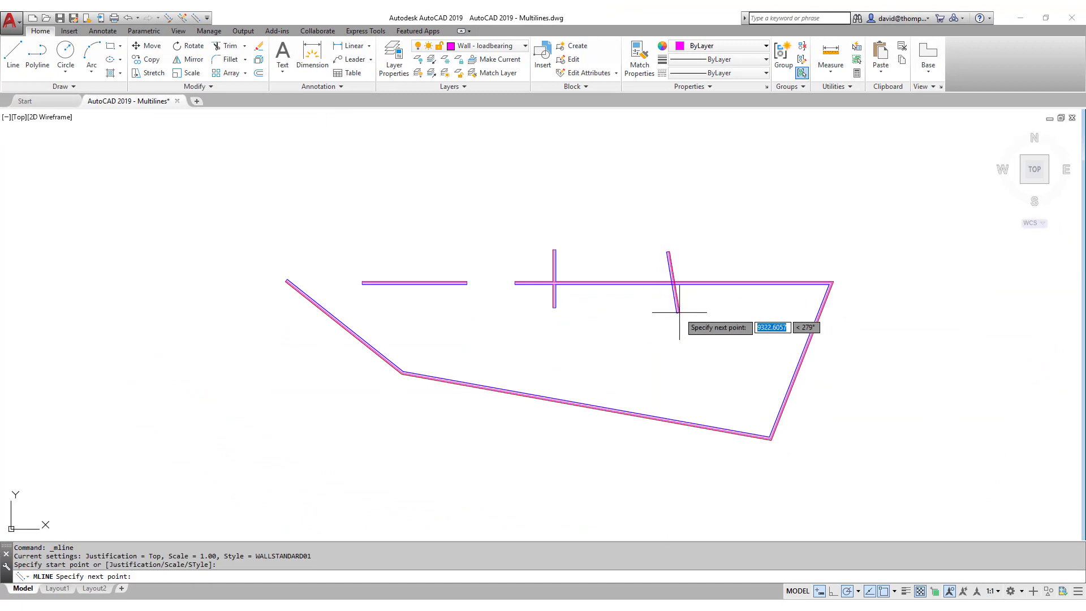
scroll(669, 313, up, 5)
key(Escape)
Apply a Closed Cross where the second vertical wall crosses the upper wall, picking the vertical wall first.
scroll(662, 227, up, 3)
click(182, 19)
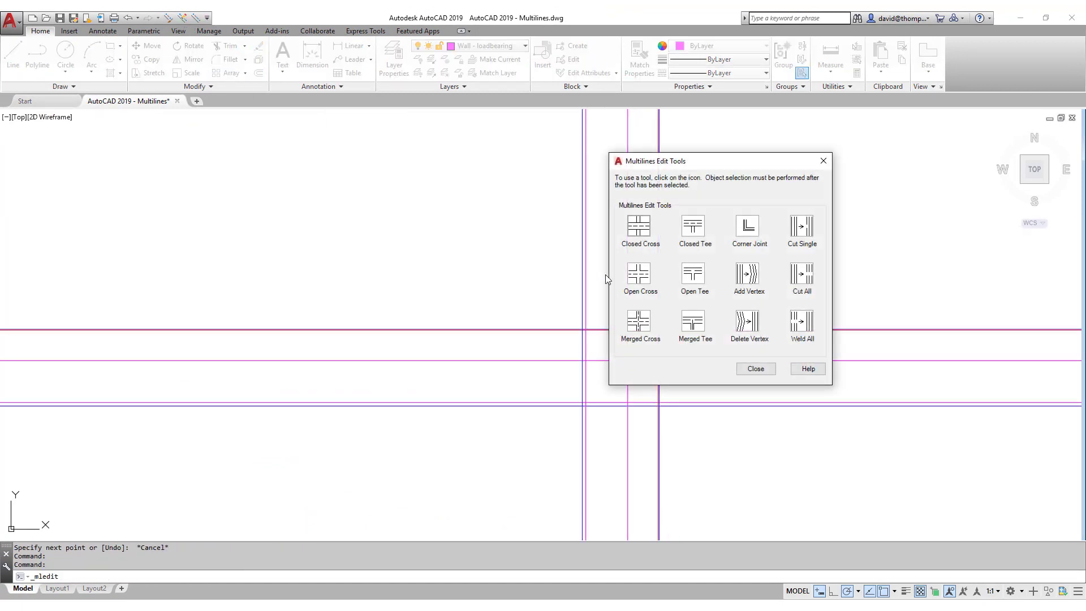
click(640, 242)
click(660, 285)
click(673, 328)
key(Escape)
Open the multiline editing tools with both wall crossings in view.
scroll(640, 340, down, 4)
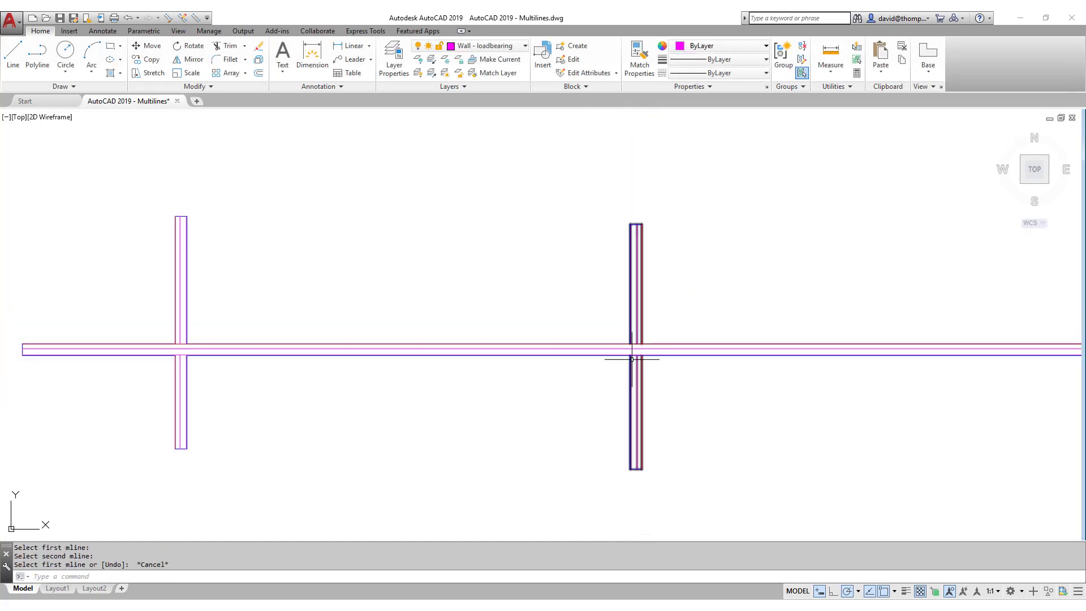
click(182, 19)
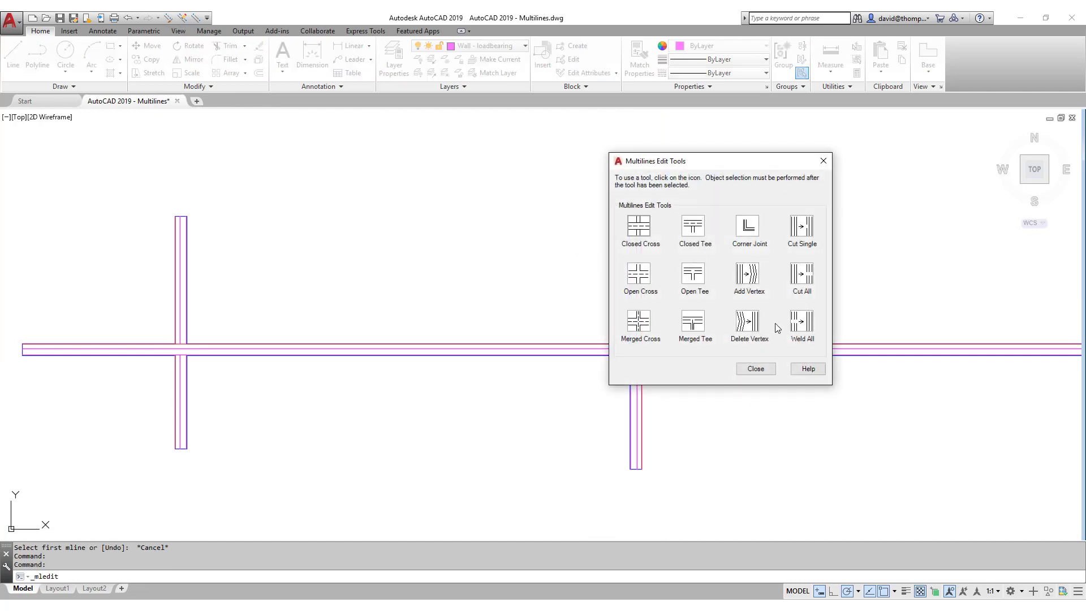